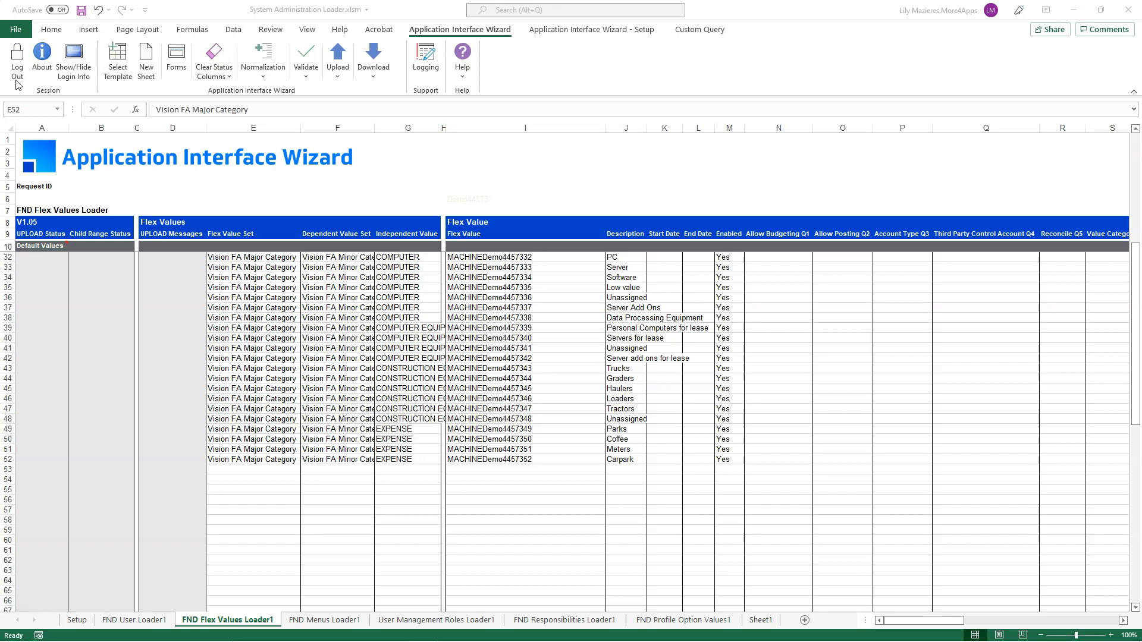
- Load the FND Flex Values Loader template in Procedure mode onto the current worksheet
{"action": "left_click", "coordinate": [121, 62]}
{"action": "left_click", "coordinate": [120, 62]}
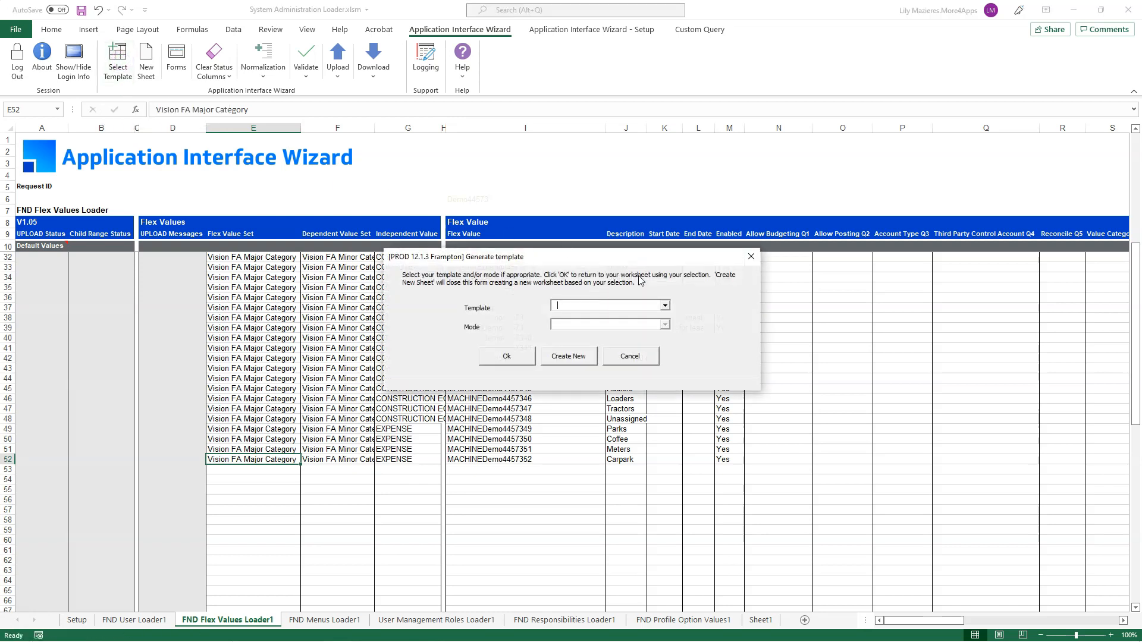
{"action": "left_click", "coordinate": [667, 306]}
{"action": "left_click", "coordinate": [669, 341]}
{"action": "left_click", "coordinate": [669, 341]}
{"action": "left_click", "coordinate": [669, 356]}
{"action": "left_click", "coordinate": [617, 355]}
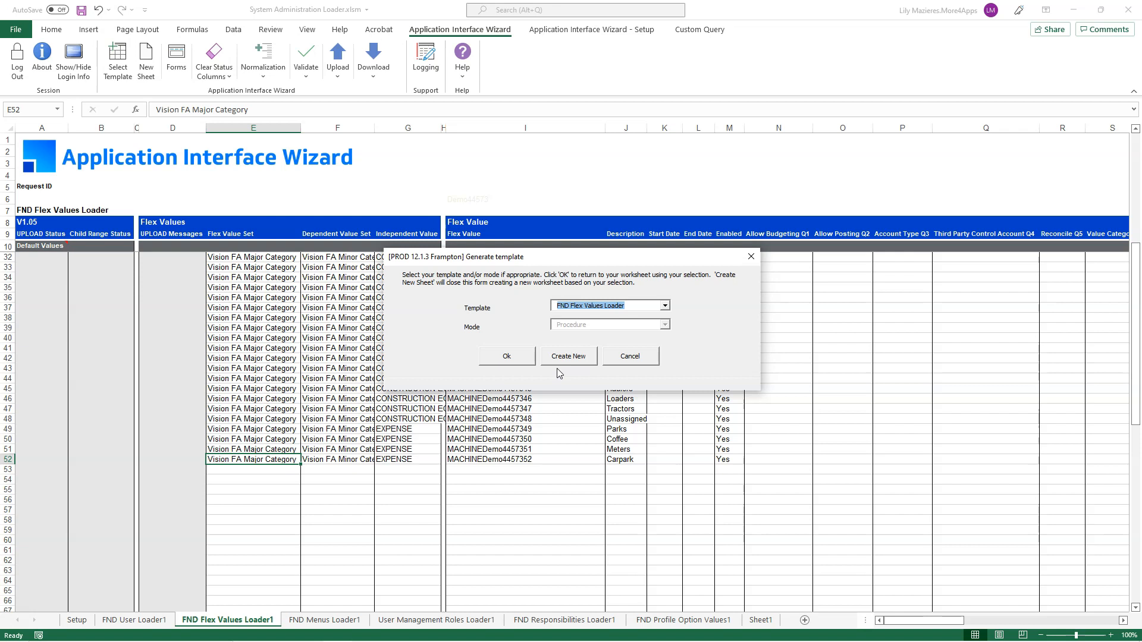
{"action": "left_click", "coordinate": [516, 356]}
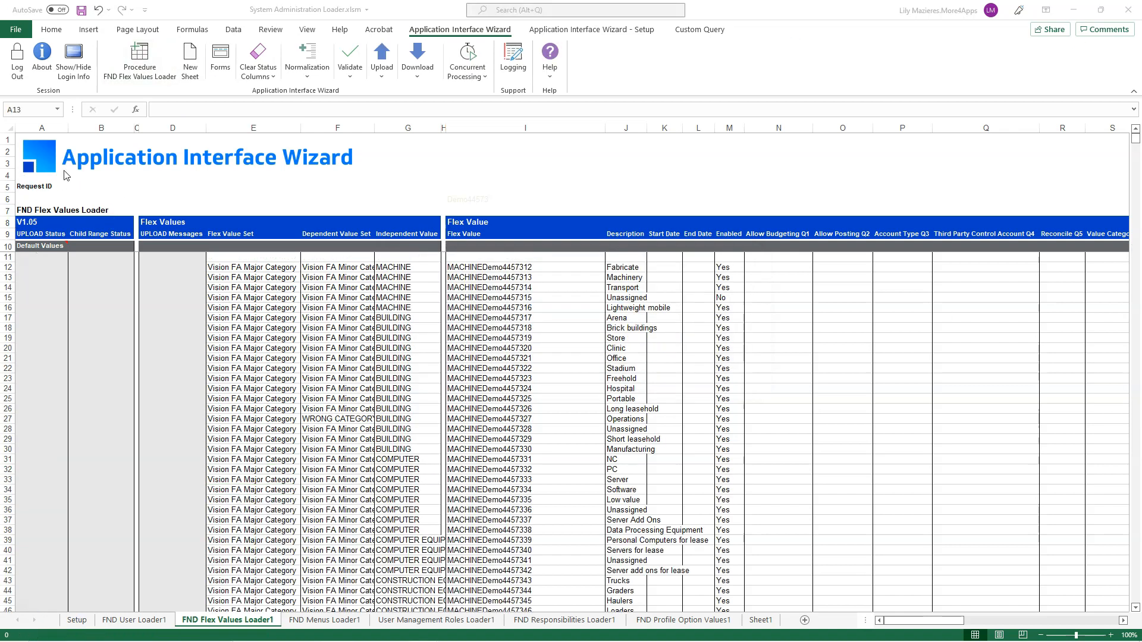
- Examine the upload status and message columns A to D and the Flex Value Set column
{"action": "left_click_drag", "start_coordinate": [49, 131], "coordinate": [180, 132]}
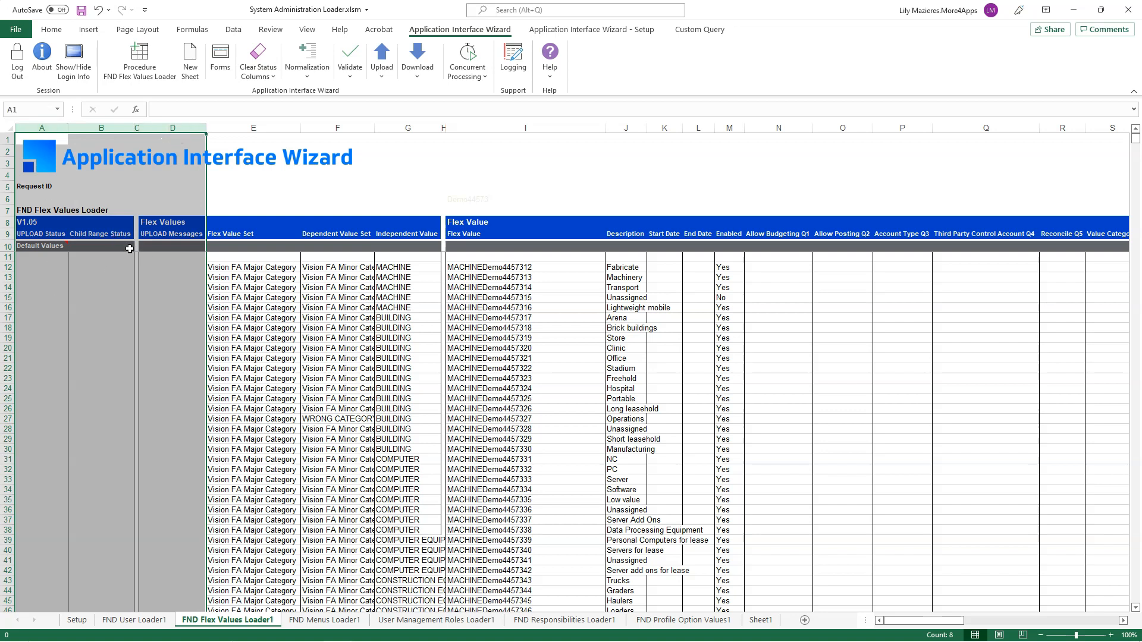
{"action": "left_click", "coordinate": [245, 290]}
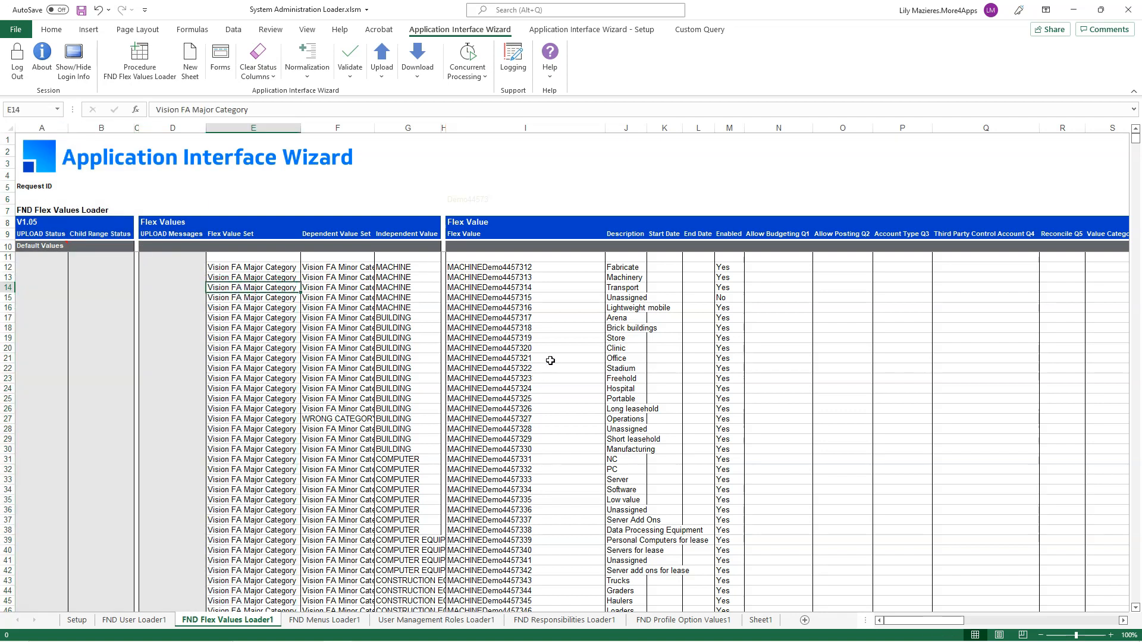
{"action": "double_click", "coordinate": [210, 233]}
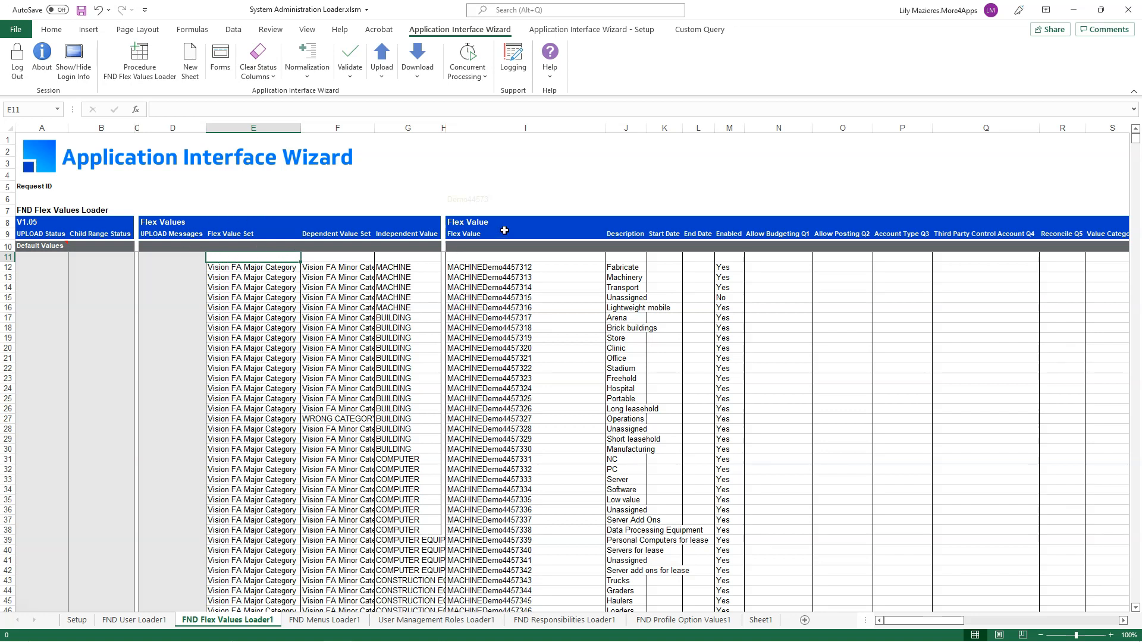
- Delete a block of unneeded columns beyond the main flex value fields
{"action": "left_click_drag", "start_coordinate": [924, 625], "coordinate": [1086, 621]}
{"action": "left_click_drag", "start_coordinate": [763, 128], "coordinate": [415, 139]}
{"action": "right_click", "coordinate": [414, 127]}
{"action": "left_click", "coordinate": [443, 241]}
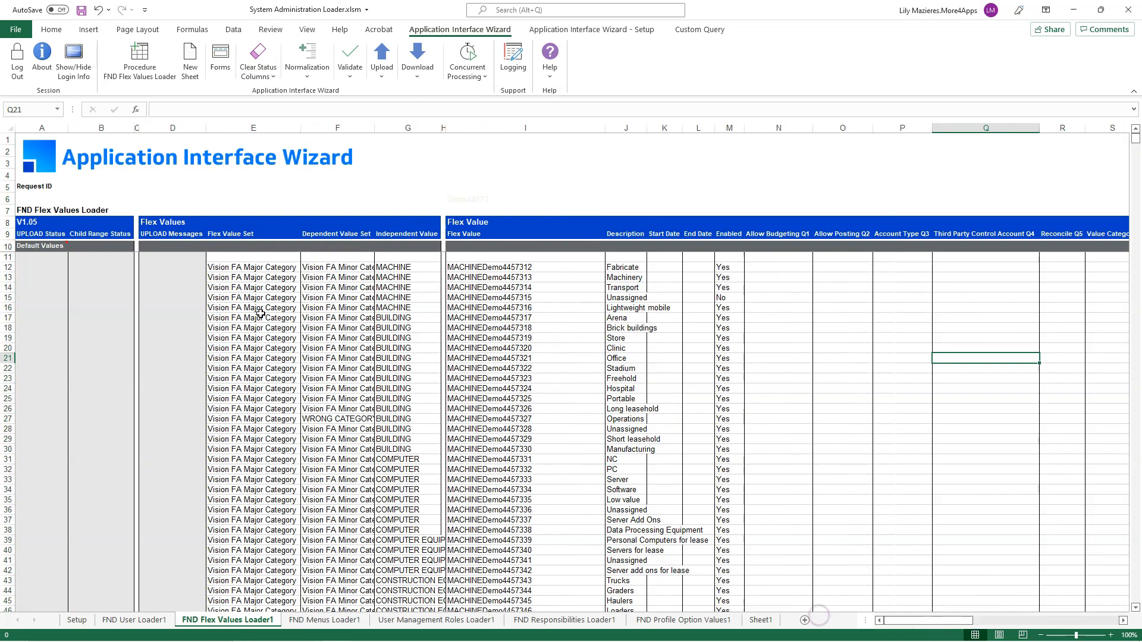
- Replace the Flex Value in cell I12 with new_flex_value08012022
{"action": "left_click", "coordinate": [485, 268]}
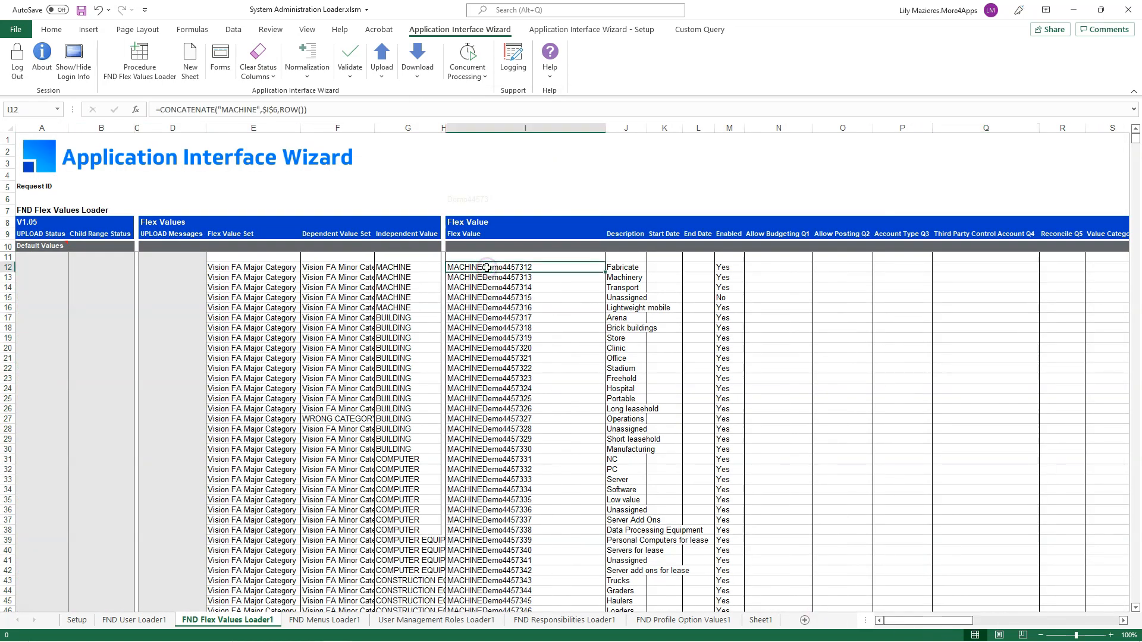
{"action": "type", "text": "new_flex_value08012022"}
{"action": "key", "text": "Return"}
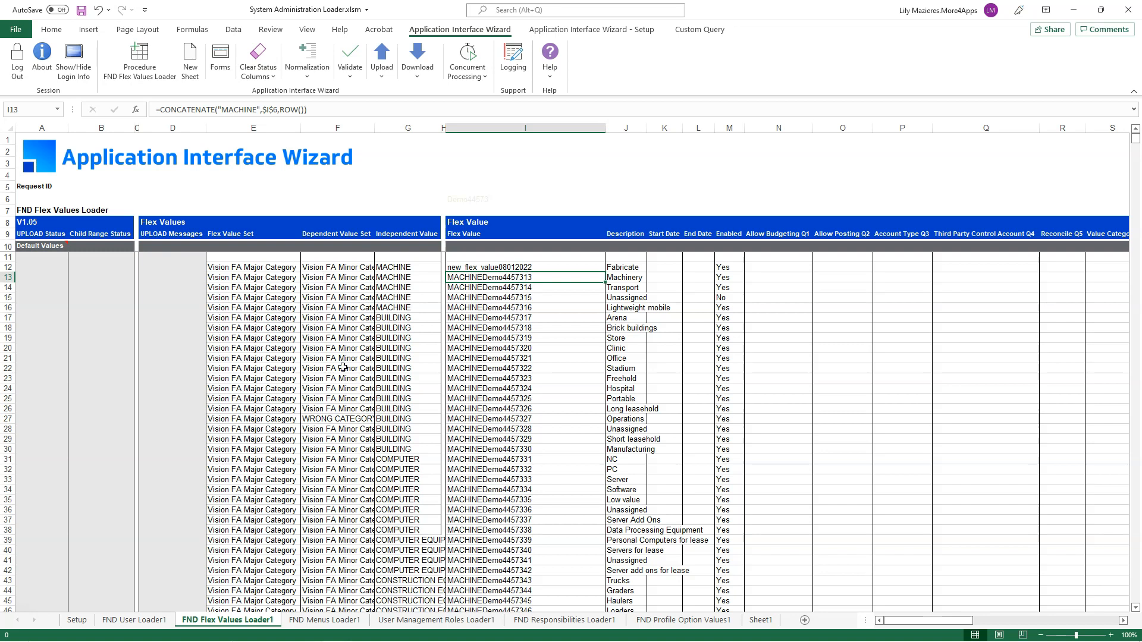
- Enter %GL%Account% as the Flex Value Set in cell E54 and download the matching records using sheet data
{"action": "scroll", "coordinate": [344, 368], "scroll_direction": "down", "scroll_amount": 12}
{"action": "left_click", "coordinate": [257, 329]}
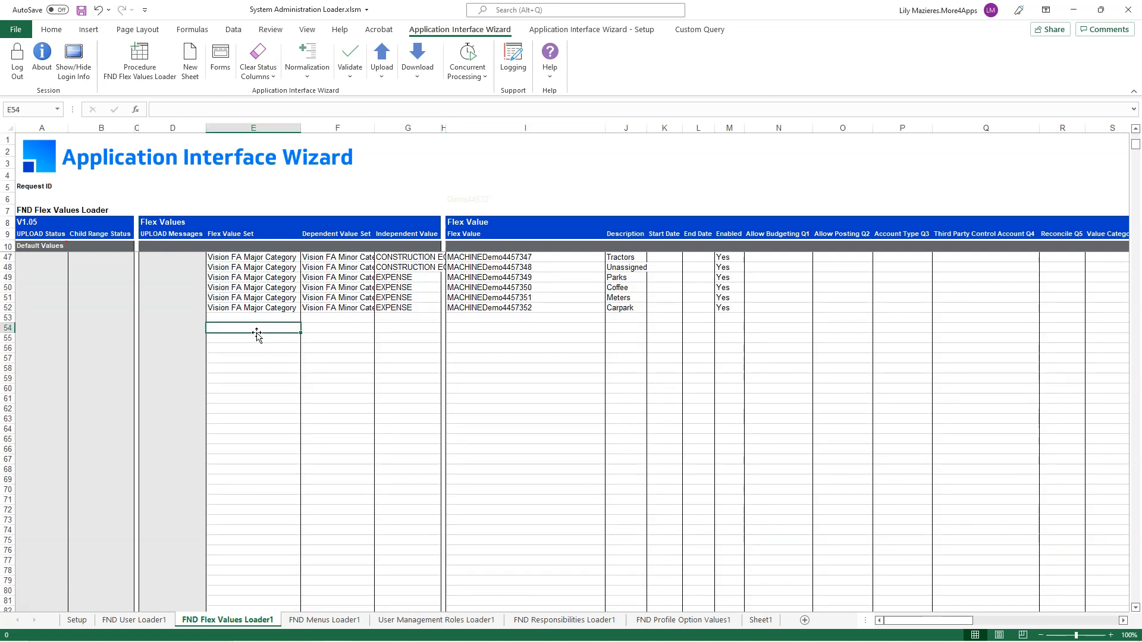
{"action": "type", "text": "%"}
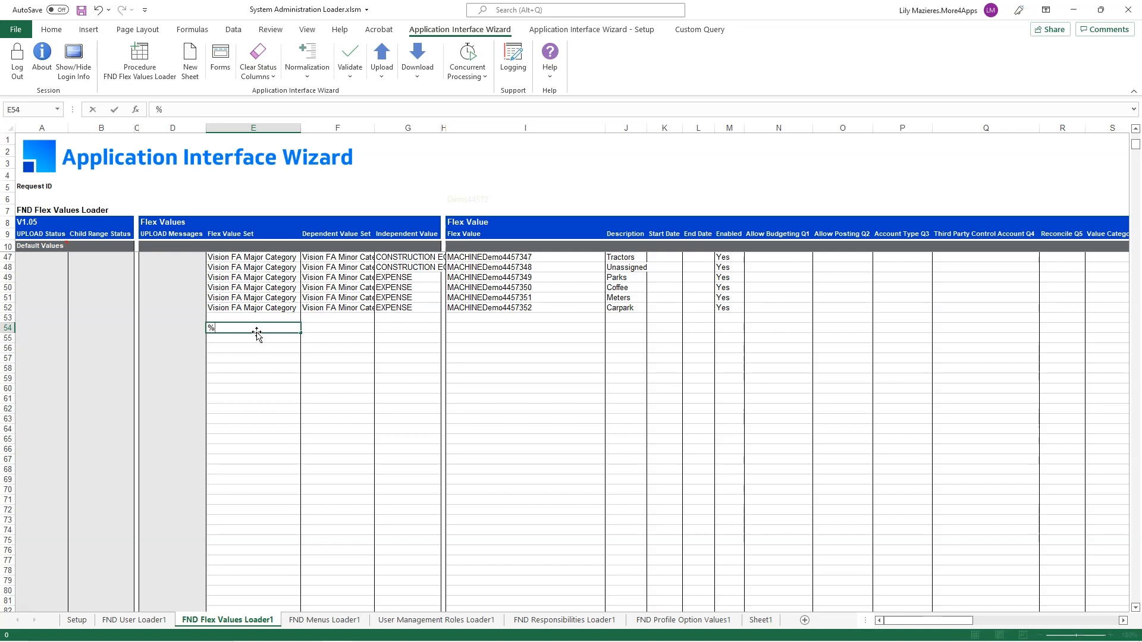
{"action": "type", "text": "GL%Account%"}
{"action": "key", "text": "ctrl+Return"}
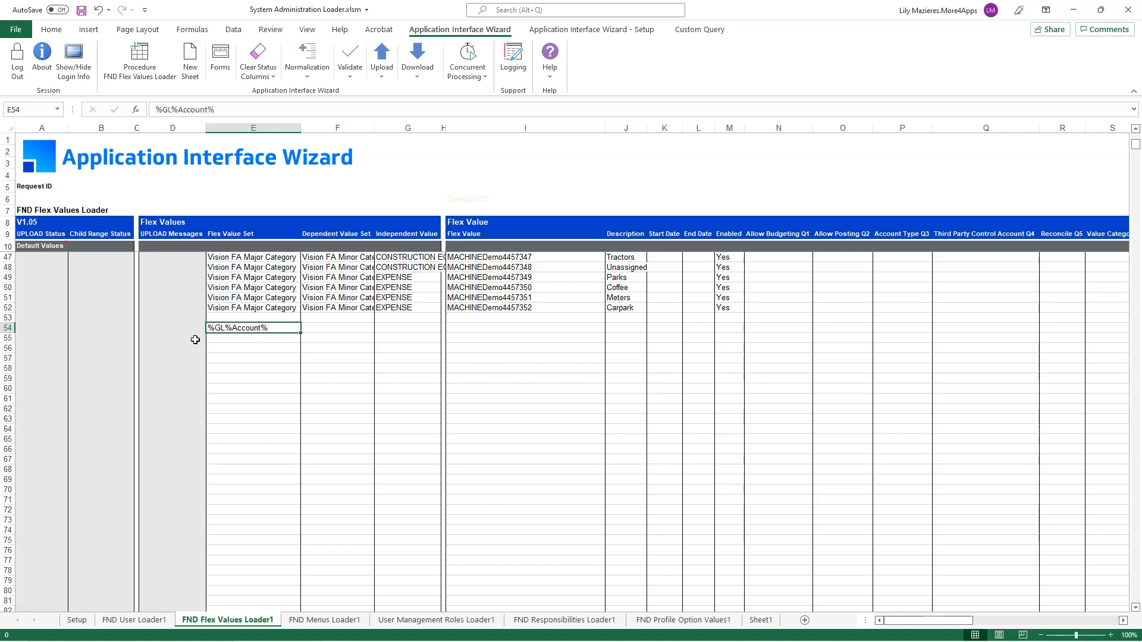
{"action": "left_click", "coordinate": [421, 82]}
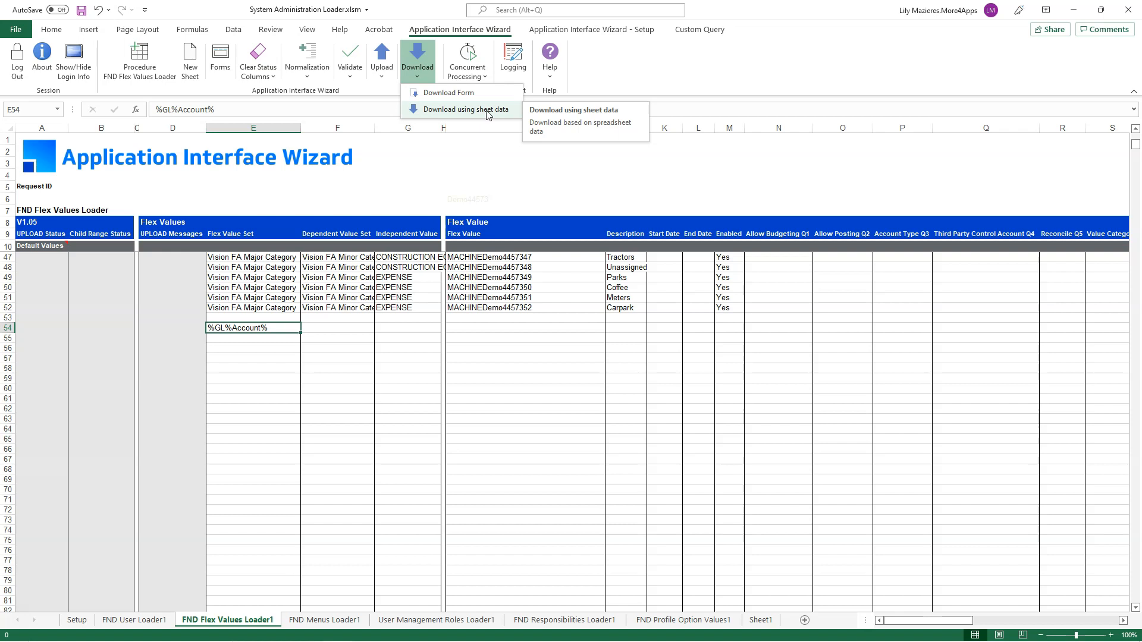
{"action": "left_click", "coordinate": [487, 115]}
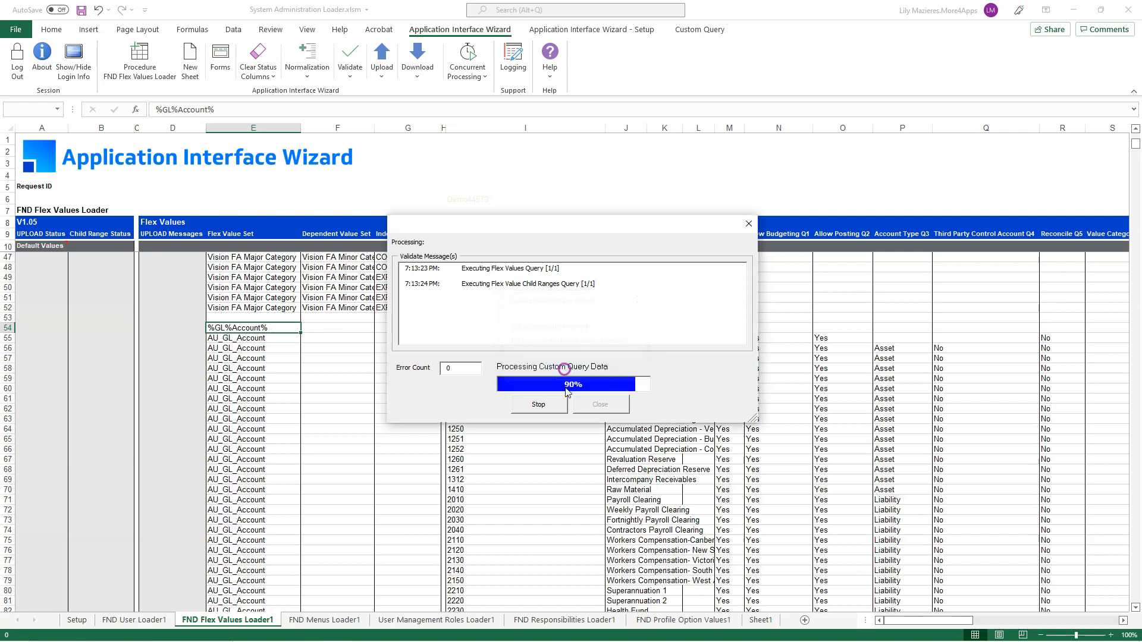
- Remove all downloaded rows below the last AU_GL_Account record
{"action": "scroll", "coordinate": [278, 556], "scroll_direction": "down", "scroll_amount": 6}
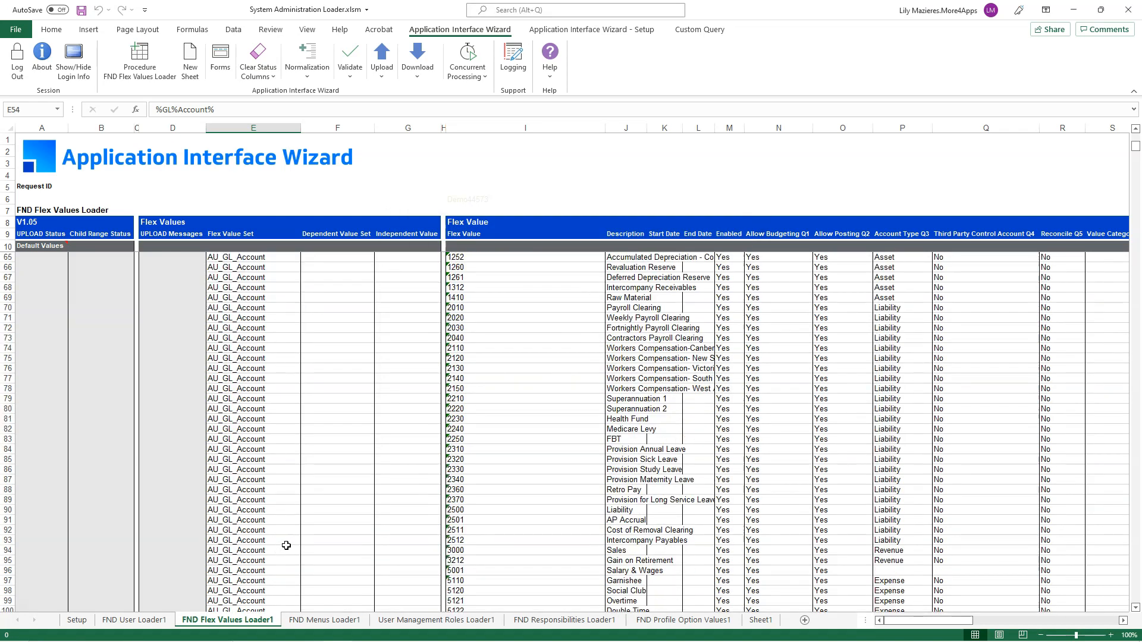
{"action": "scroll", "coordinate": [511, 505], "scroll_direction": "down", "scroll_amount": 14}
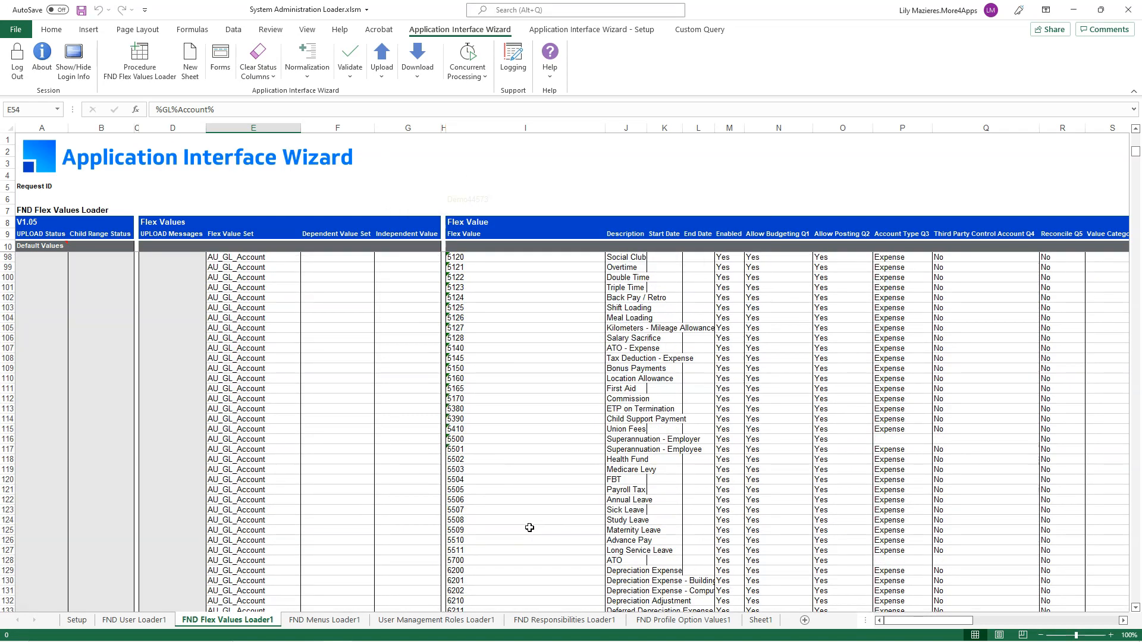
{"action": "scroll", "coordinate": [529, 528], "scroll_direction": "down", "scroll_amount": 10}
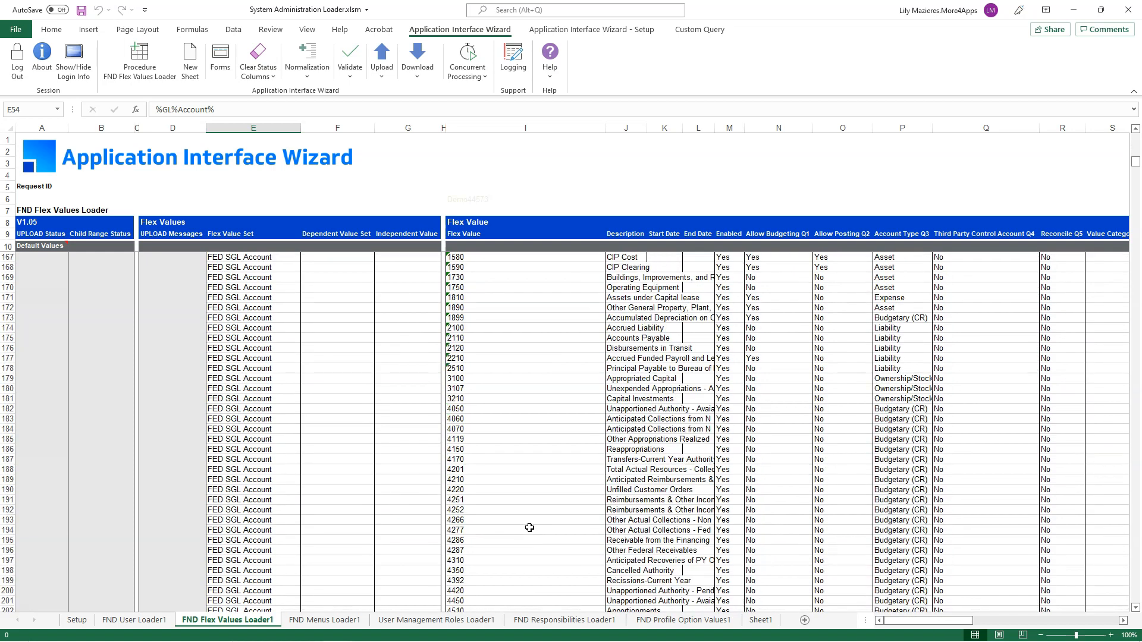
{"action": "left_click", "coordinate": [9, 540]}
{"action": "key", "text": "ctrl+shift+Down"}
{"action": "key", "text": "ctrl+Home"}
{"action": "scroll", "coordinate": [359, 403], "scroll_direction": "down", "scroll_amount": 20}
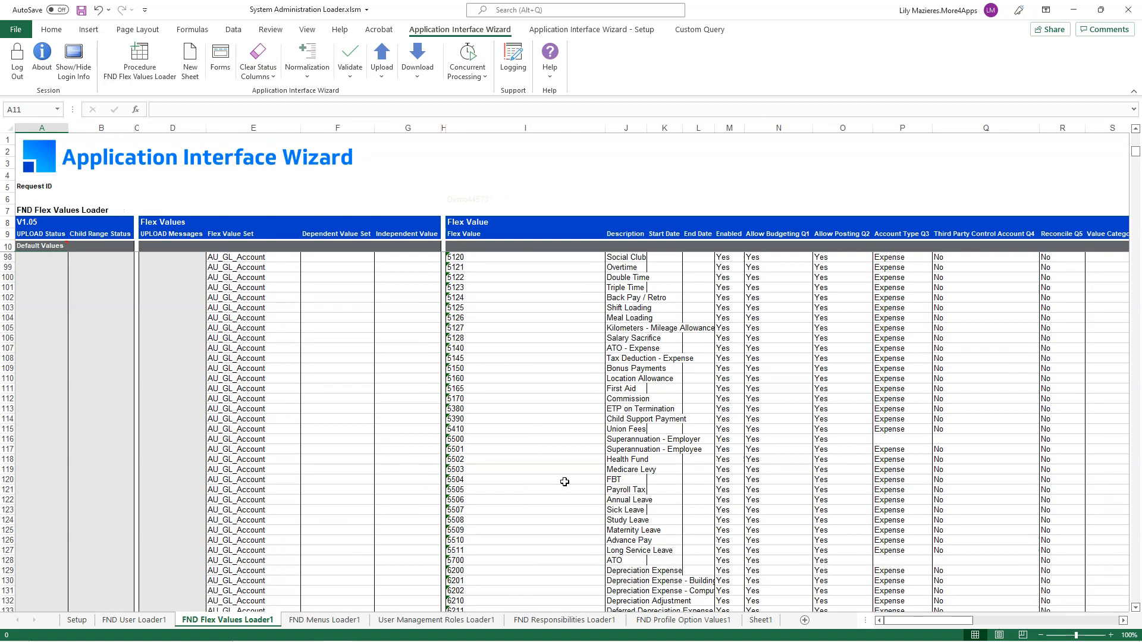
- Copy the Suspense Account row 140 into row 141 and extend the Flex Value series to 10998
{"action": "left_click", "coordinate": [7, 530]}
{"action": "key", "text": "ctrl+c"}
{"action": "left_click", "coordinate": [7, 540]}
{"action": "key", "text": "ctrl+v"}
{"action": "left_click", "coordinate": [476, 532]}
{"action": "left_click_drag", "start_coordinate": [592, 521], "coordinate": [606, 543]}
{"action": "left_click", "coordinate": [505, 562]}
{"action": "left_click", "coordinate": [485, 542]}
- Change the Description in cell J141 to Miscellenious
{"action": "left_click", "coordinate": [627, 540]}
{"action": "double_click", "coordinate": [175, 110]}
{"action": "triple_click", "coordinate": [182, 115]}
{"action": "type", "text": "Miscel"}
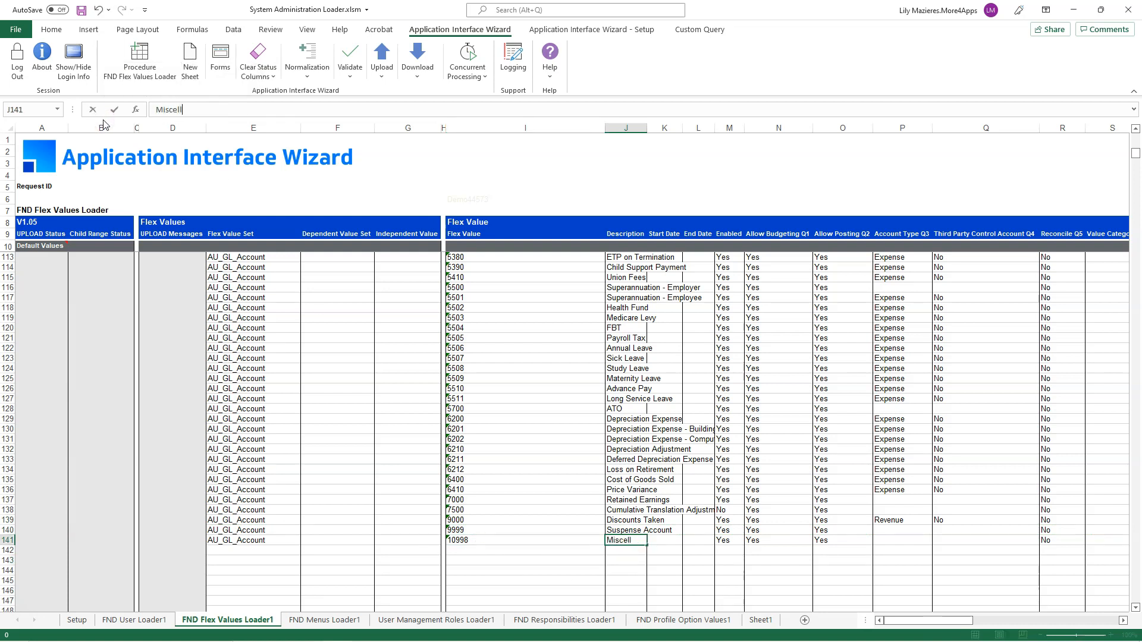
{"action": "type", "text": "lenious"}
{"action": "key", "text": "Return"}
- Delete rows 54 to 140 so only the newly added AU_GL_Account row is kept
{"action": "left_click", "coordinate": [10, 530]}
{"action": "left_click_drag", "start_coordinate": [10, 531], "coordinate": [10, 580]}
{"action": "right_click", "coordinate": [9, 580]}
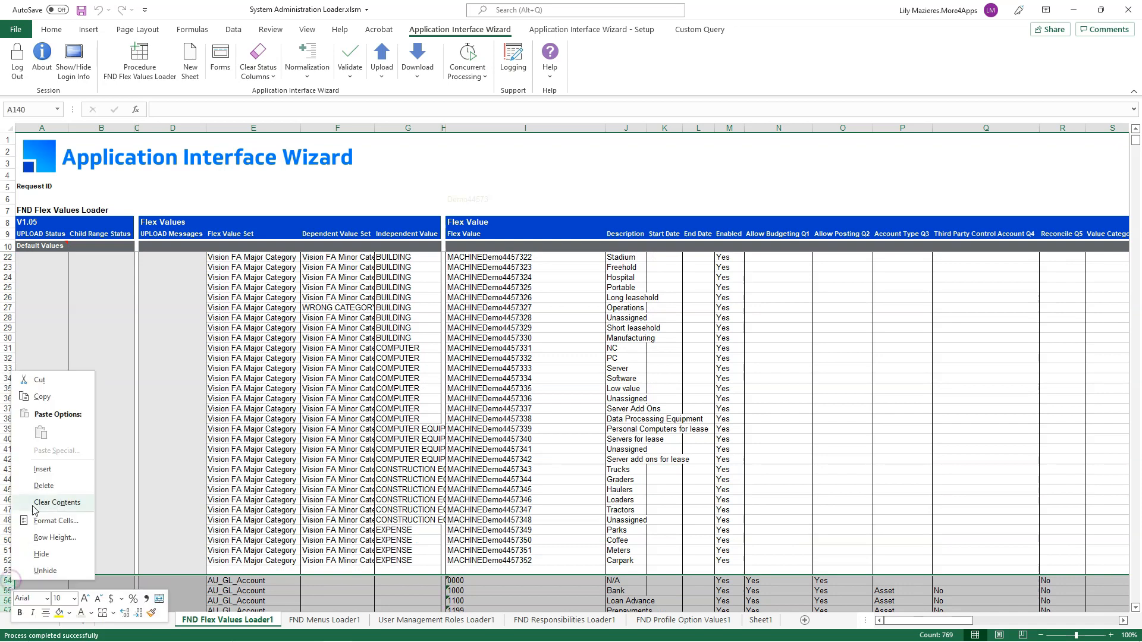
{"action": "left_click", "coordinate": [43, 486]}
{"action": "scroll", "coordinate": [513, 545], "scroll_direction": "down", "scroll_amount": 20}
{"action": "scroll", "coordinate": [492, 526], "scroll_direction": "up", "scroll_amount": 5}
{"action": "scroll", "coordinate": [492, 526], "scroll_direction": "up", "scroll_amount": 20}
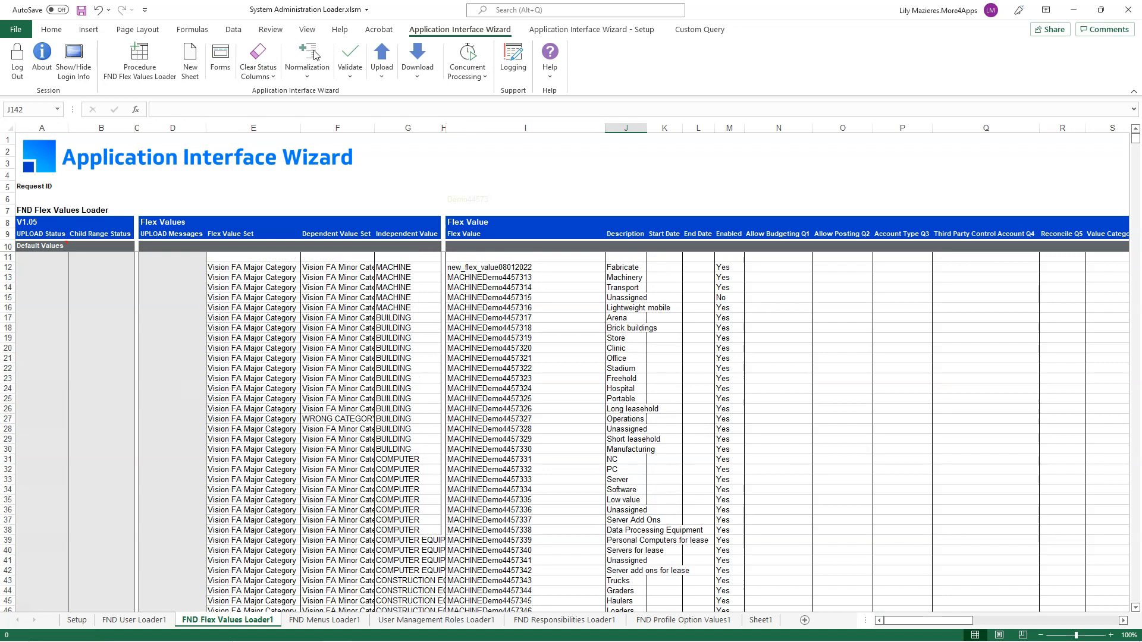
- Open the data form for row 12, search the Flex Value Set for Vision FA Major%, and choose Vision FA Major Category
{"action": "left_click", "coordinate": [279, 266]}
{"action": "left_click", "coordinate": [357, 268]}
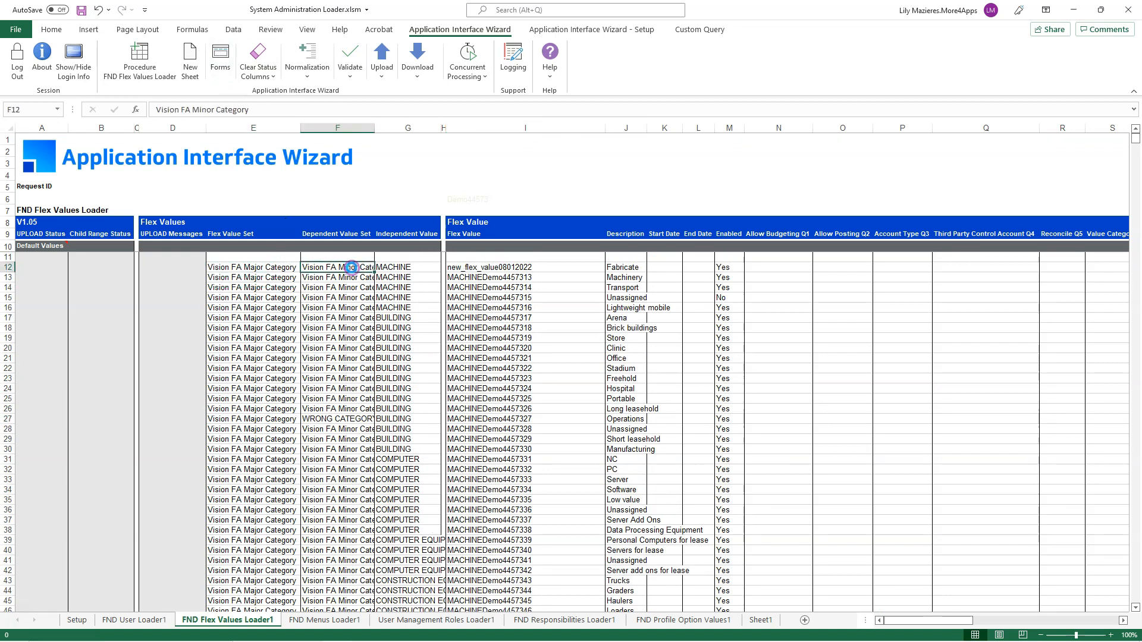
{"action": "double_click", "coordinate": [365, 298]}
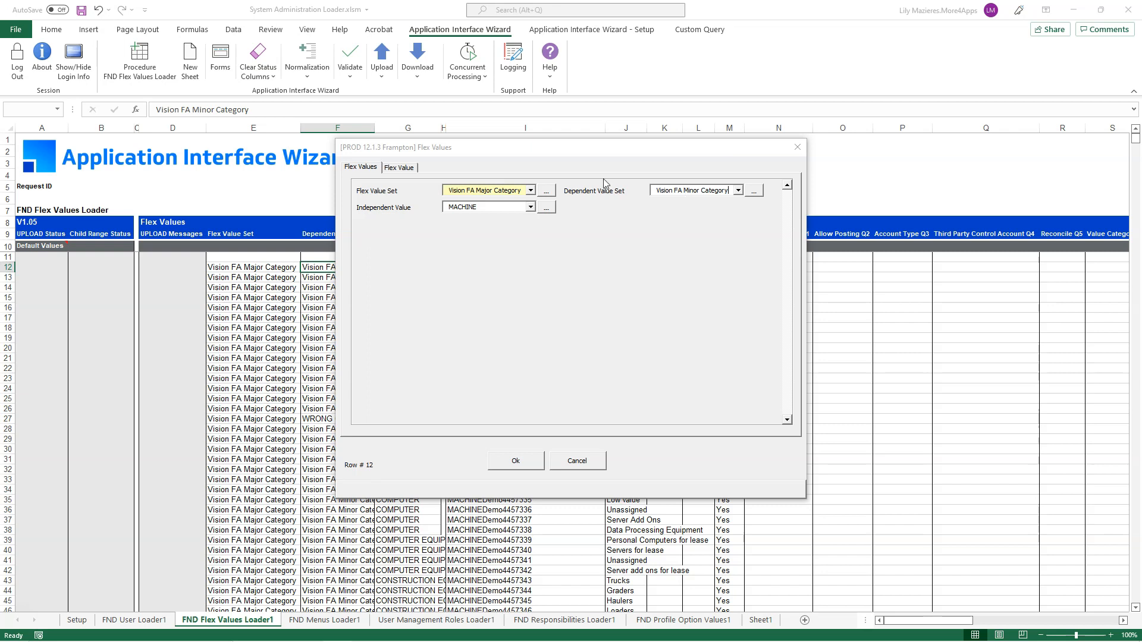
{"action": "key", "text": "Tab"}
{"action": "key", "text": "Tab"}
{"action": "type", "text": "Vision FA Major%"}
{"action": "left_click", "coordinate": [546, 192]}
{"action": "left_click", "coordinate": [530, 190]}
{"action": "left_click", "coordinate": [500, 201]}
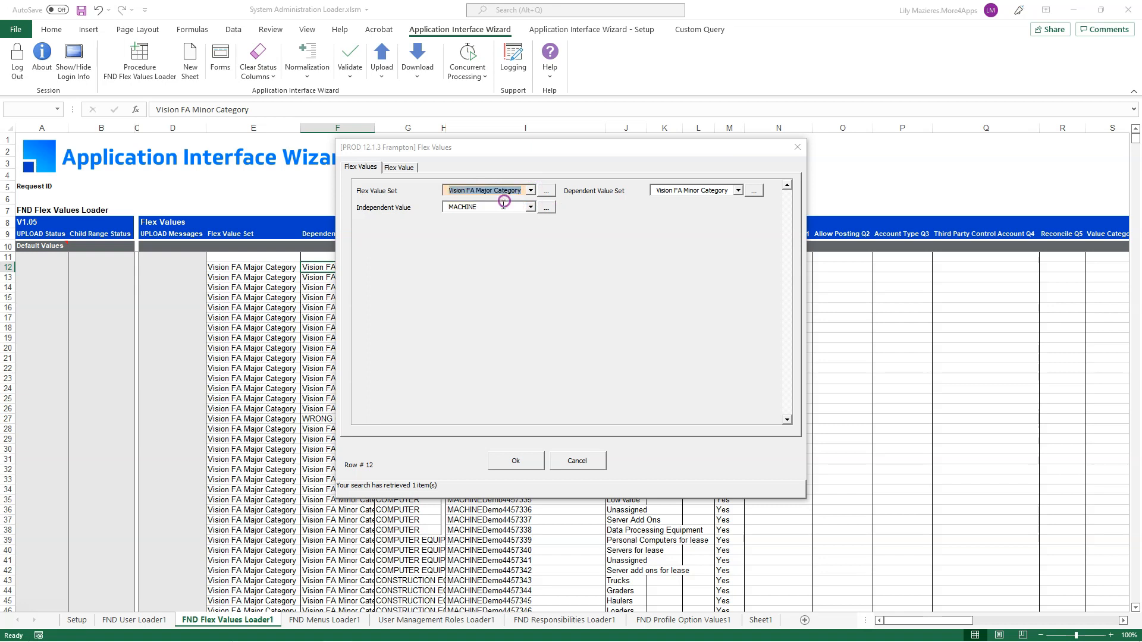
- Set the Start Date of new_flex_value08012022 to 1/11/2022 and save the form back to row 12
{"action": "left_click", "coordinate": [398, 167]}
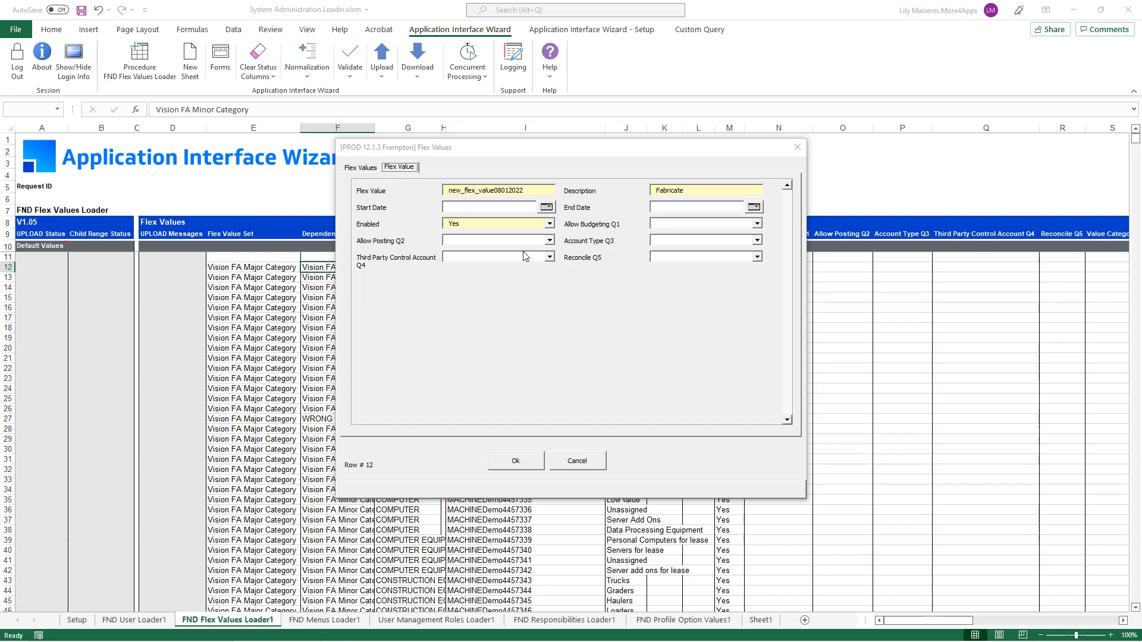
{"action": "left_click", "coordinate": [546, 207]}
{"action": "left_click", "coordinate": [618, 234]}
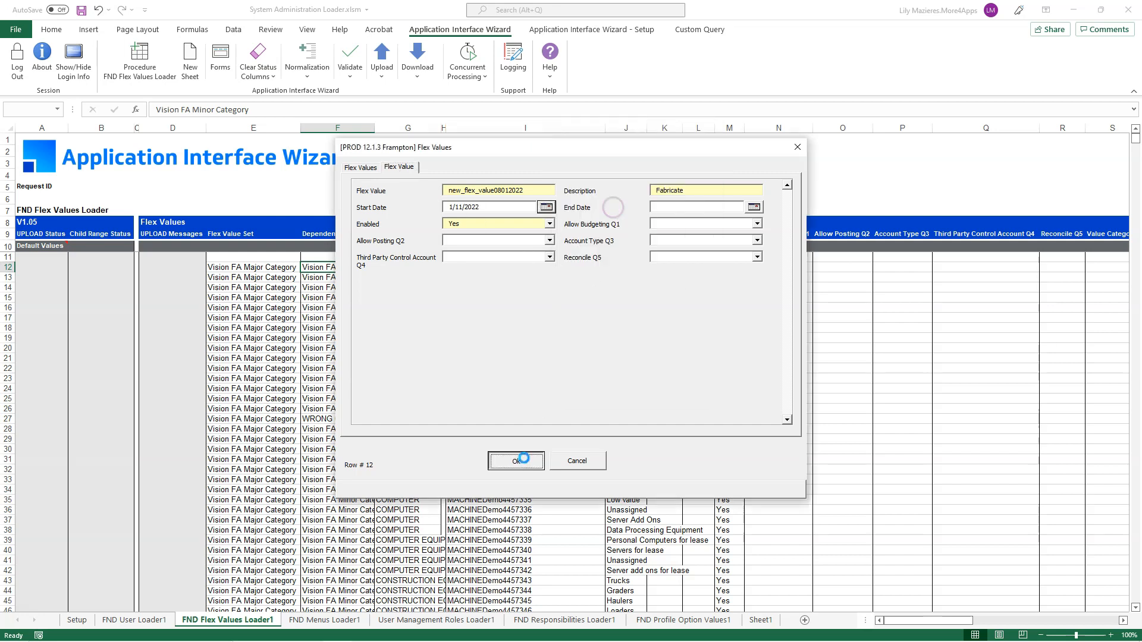
{"action": "left_click", "coordinate": [523, 456]}
{"action": "left_click", "coordinate": [50, 266]}
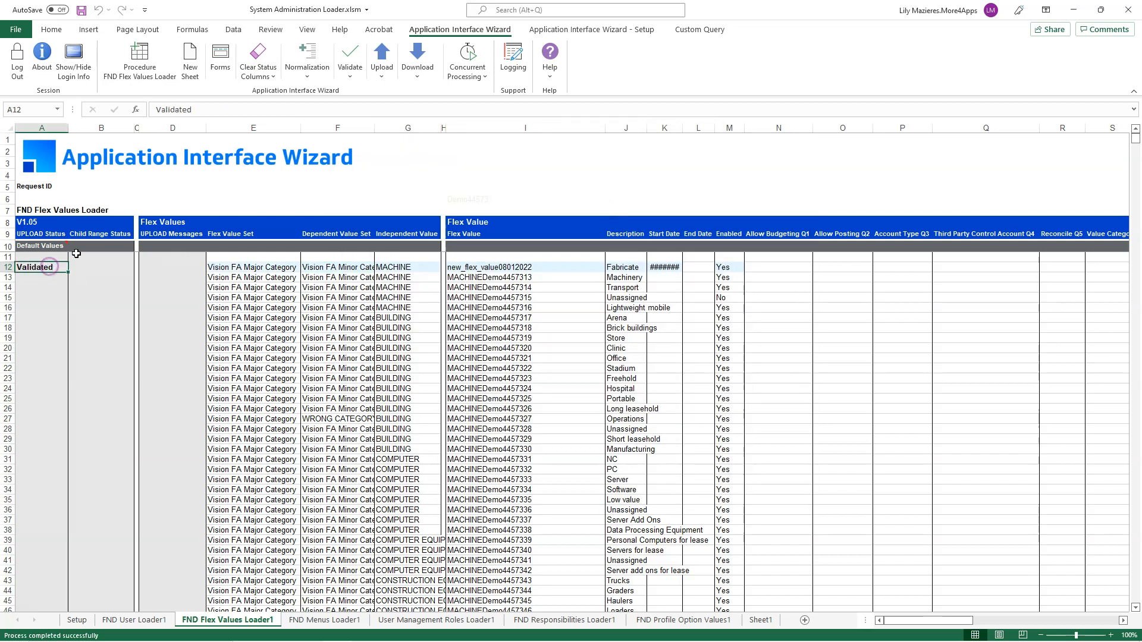
{"action": "left_click", "coordinate": [271, 268]}
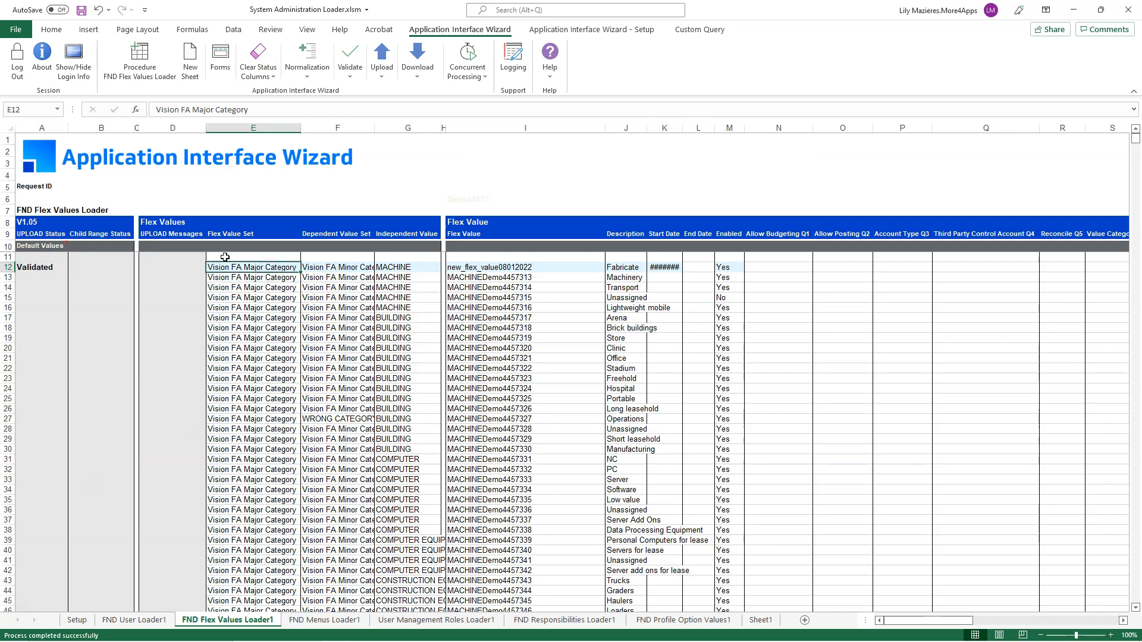
- Upload all rows of the worksheet and close the processing window
{"action": "left_click", "coordinate": [350, 70]}
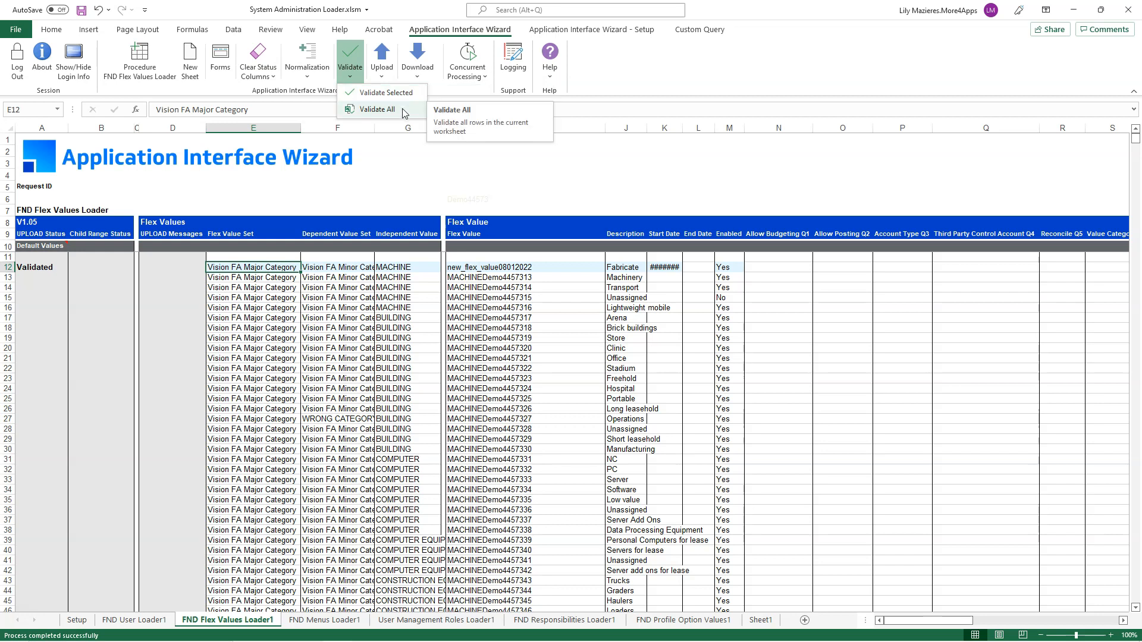
{"action": "left_click", "coordinate": [388, 74]}
{"action": "left_click", "coordinate": [390, 76]}
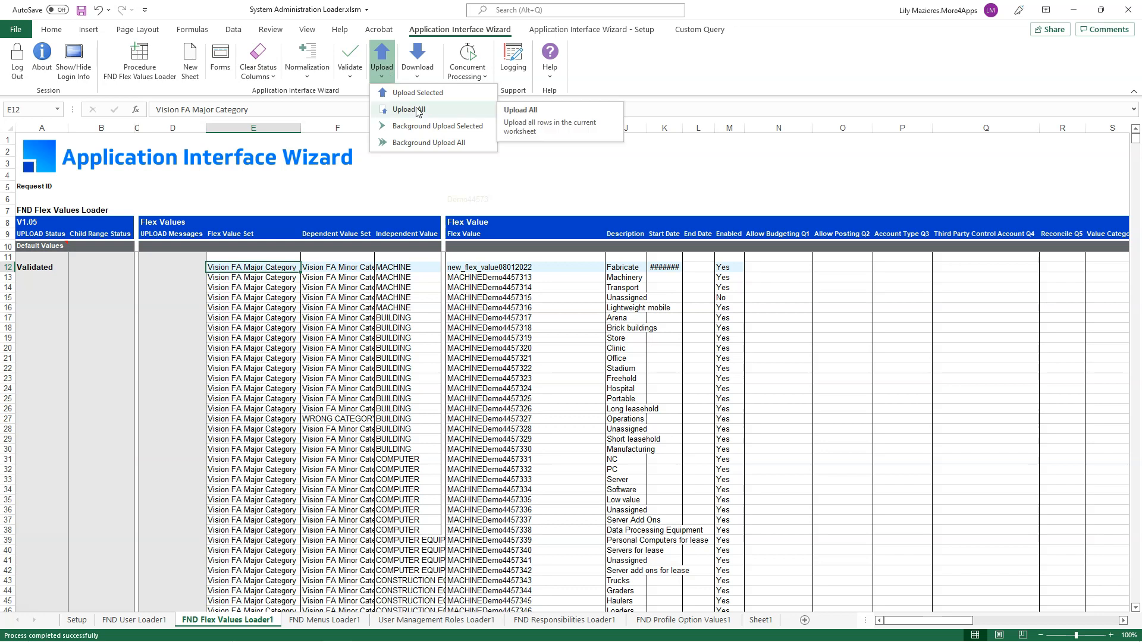
{"action": "left_click", "coordinate": [457, 128]}
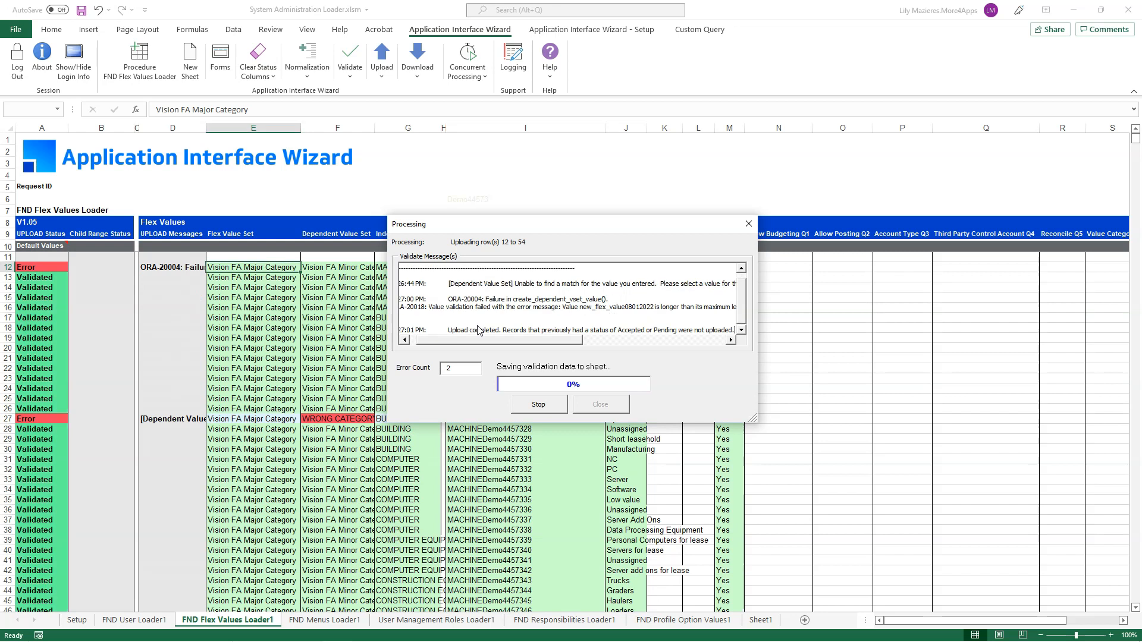
{"action": "left_click", "coordinate": [601, 406]}
- Review the upload statuses in column A and the upload message for row 12
{"action": "left_click_drag", "start_coordinate": [46, 279], "coordinate": [52, 410]}
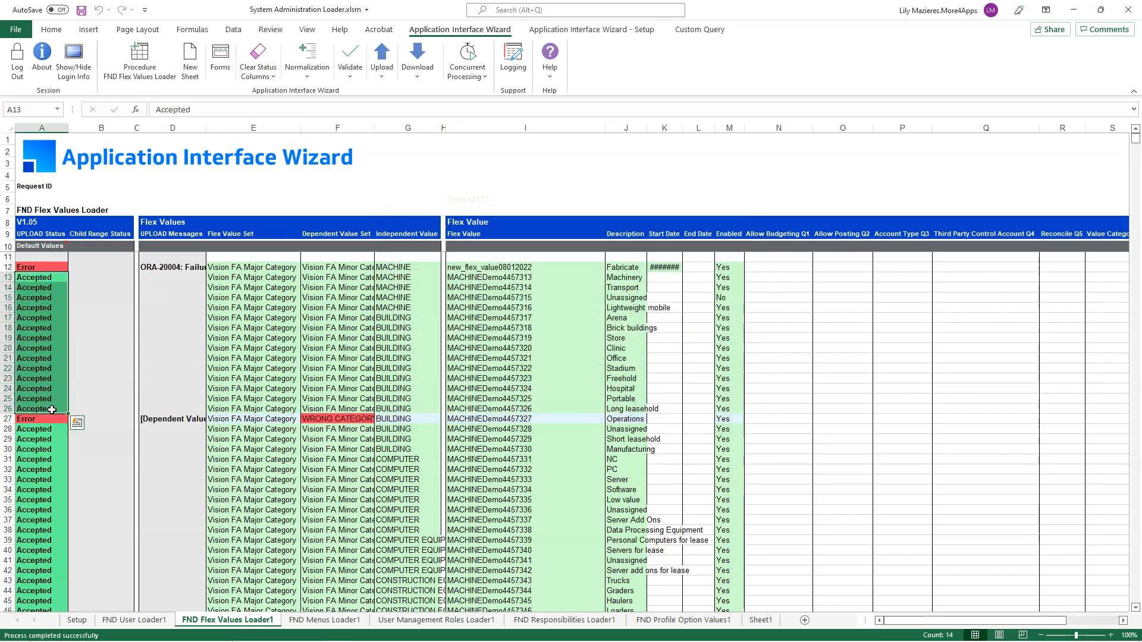
{"action": "left_click", "coordinate": [43, 269]}
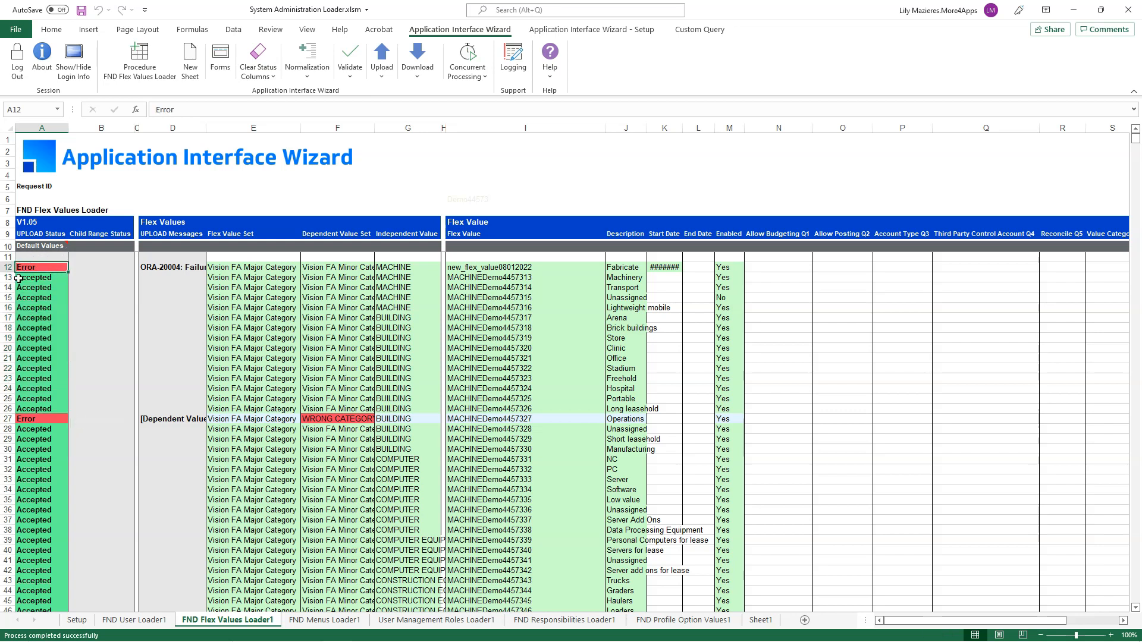
{"action": "left_click", "coordinate": [162, 268]}
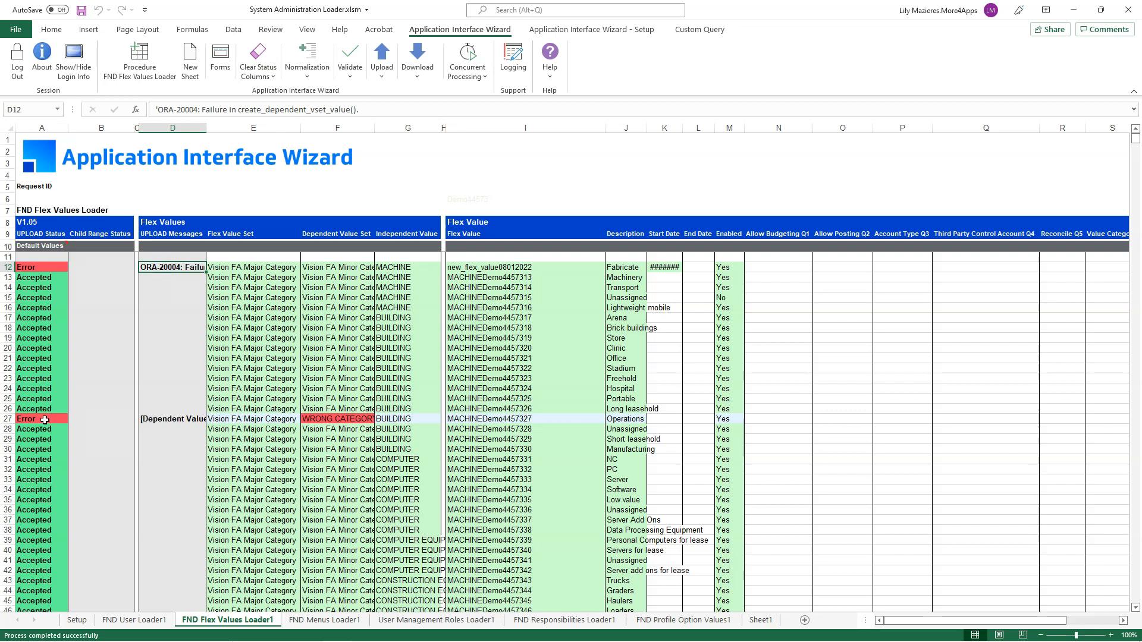
- Correct the Dependent Value Set in cell F27 by copying the Vision FA Minor Category value from F26
{"action": "left_click", "coordinate": [342, 408]}
{"action": "key", "text": "ctrl+c"}
{"action": "left_click", "coordinate": [343, 419]}
{"action": "key", "text": "ctrl+v"}
{"action": "scroll", "coordinate": [376, 465], "scroll_direction": "down", "scroll_amount": 8}
{"action": "scroll", "coordinate": [375, 466], "scroll_direction": "up", "scroll_amount": 8}
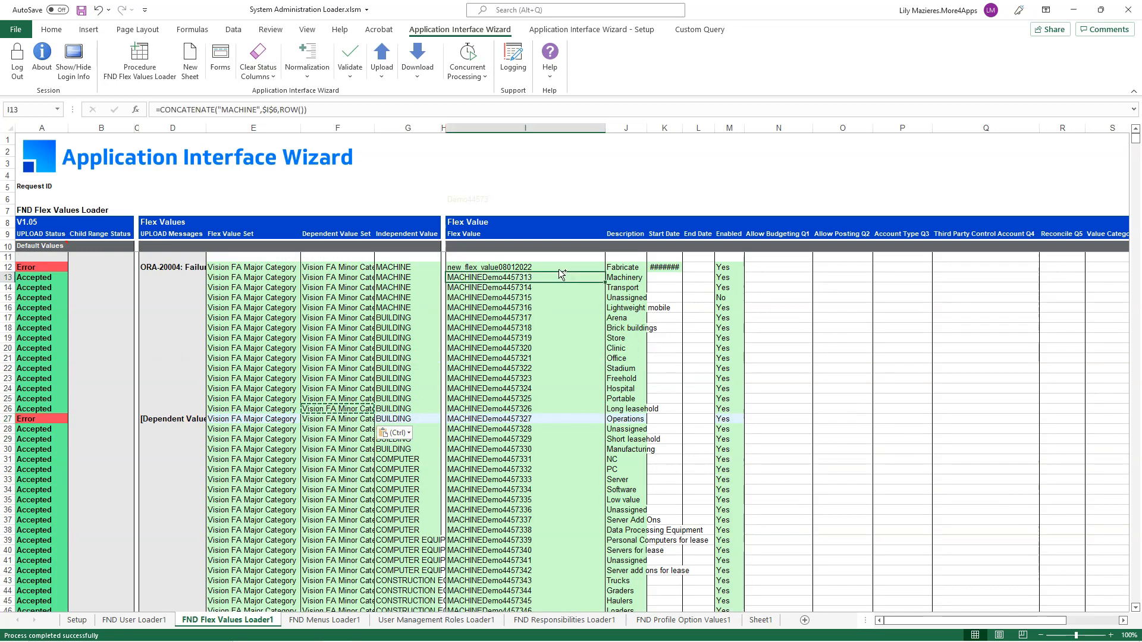
- Upload all rows again with the corrected values and close the processing window
{"action": "left_click", "coordinate": [382, 60]}
{"action": "left_click", "coordinate": [424, 109]}
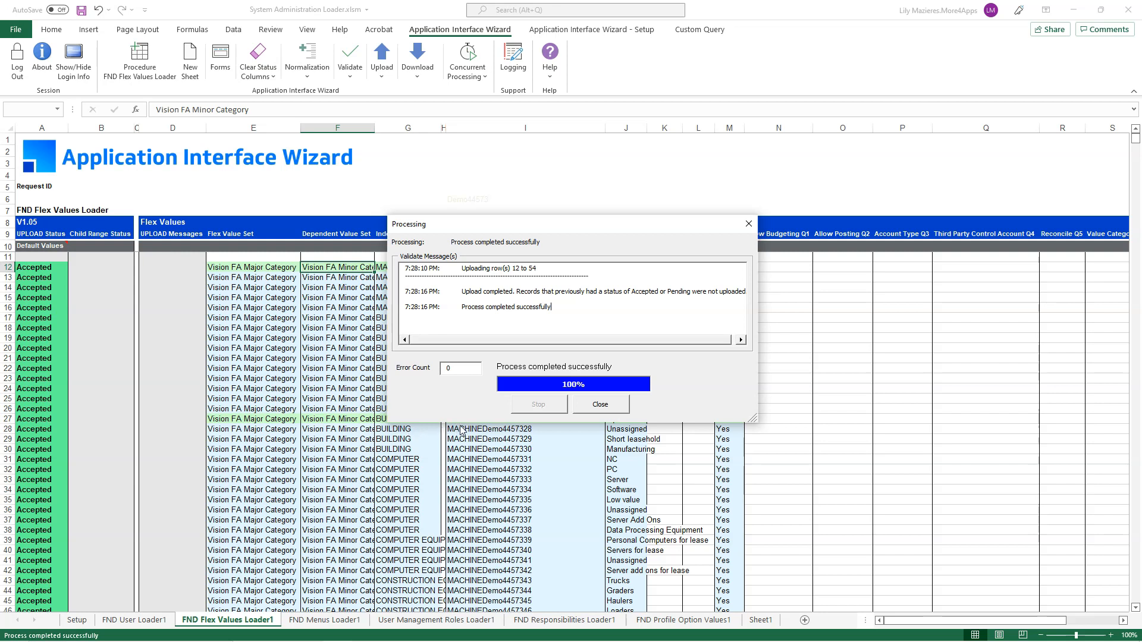
{"action": "left_click", "coordinate": [600, 405]}
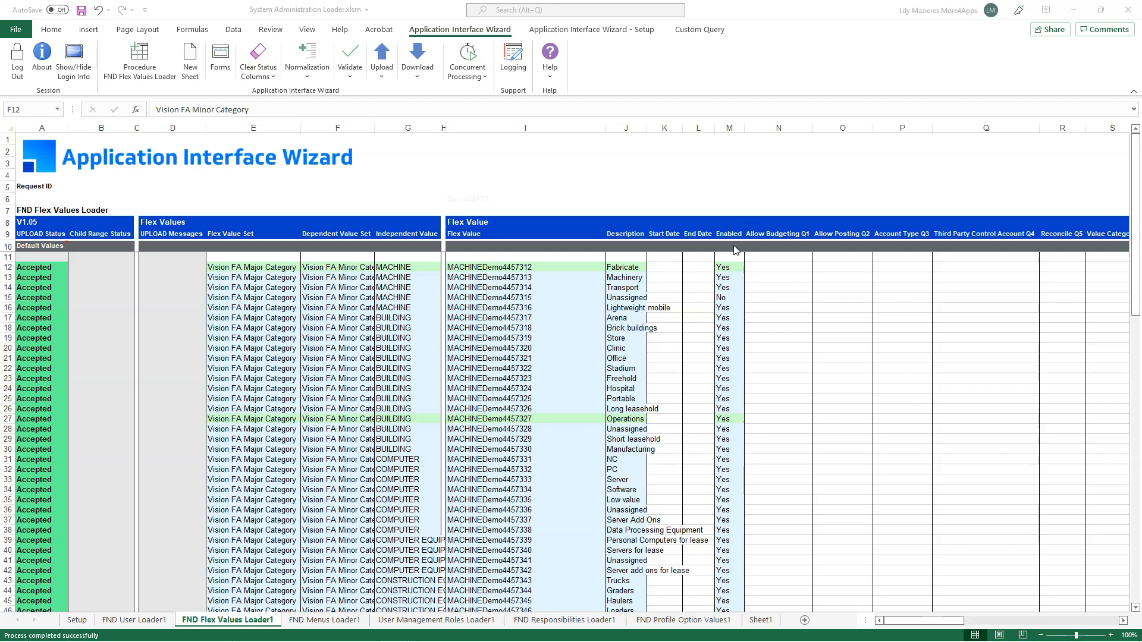
- Create a new FND Flex Values Loader sheet and enter Services Account as the Flex Value Set in cell E12
{"action": "left_click", "coordinate": [190, 65]}
{"action": "left_click", "coordinate": [301, 267]}
{"action": "left_click", "coordinate": [219, 265]}
{"action": "type", "text": "Services Account"}
- Download the existing flex values and child ranges for the Services Account value set into the new sheet
{"action": "left_click", "coordinate": [417, 59]}
{"action": "left_click", "coordinate": [458, 110]}
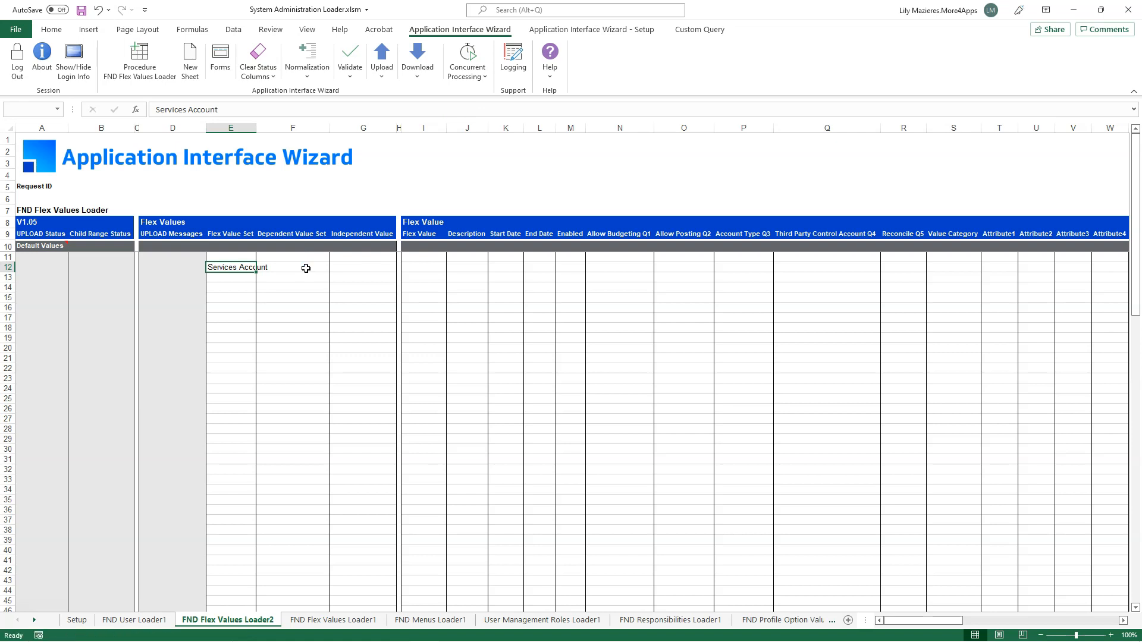
{"action": "left_click", "coordinate": [562, 369]}
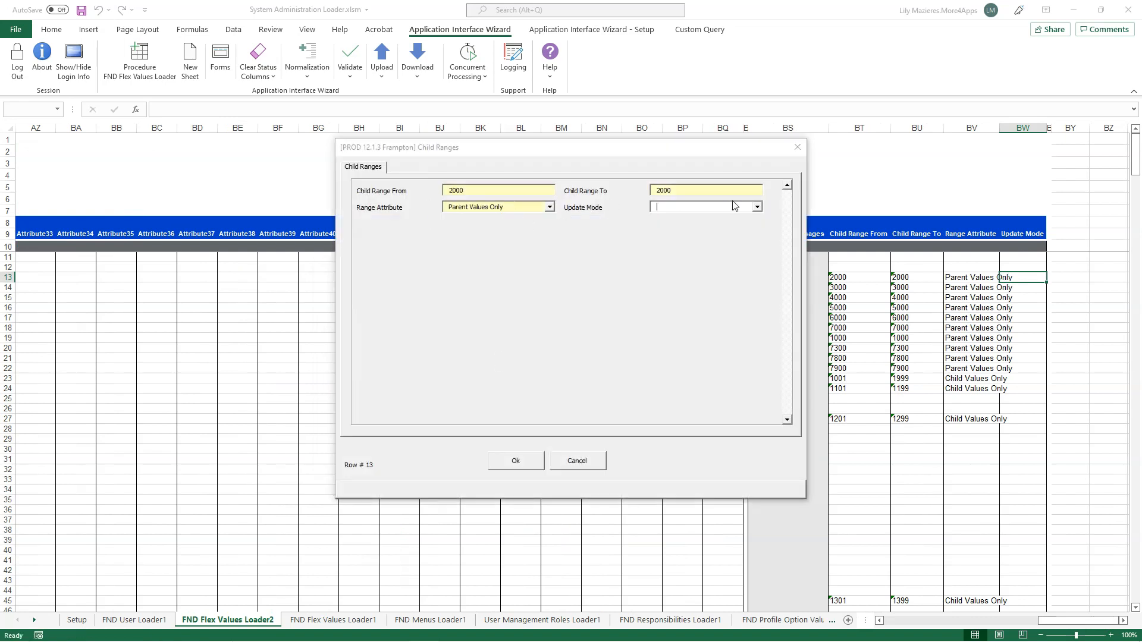
- Set the Update Mode of the 2000 to 2000 child range in row 13 to Delete and save the form
{"action": "left_click", "coordinate": [758, 207]}
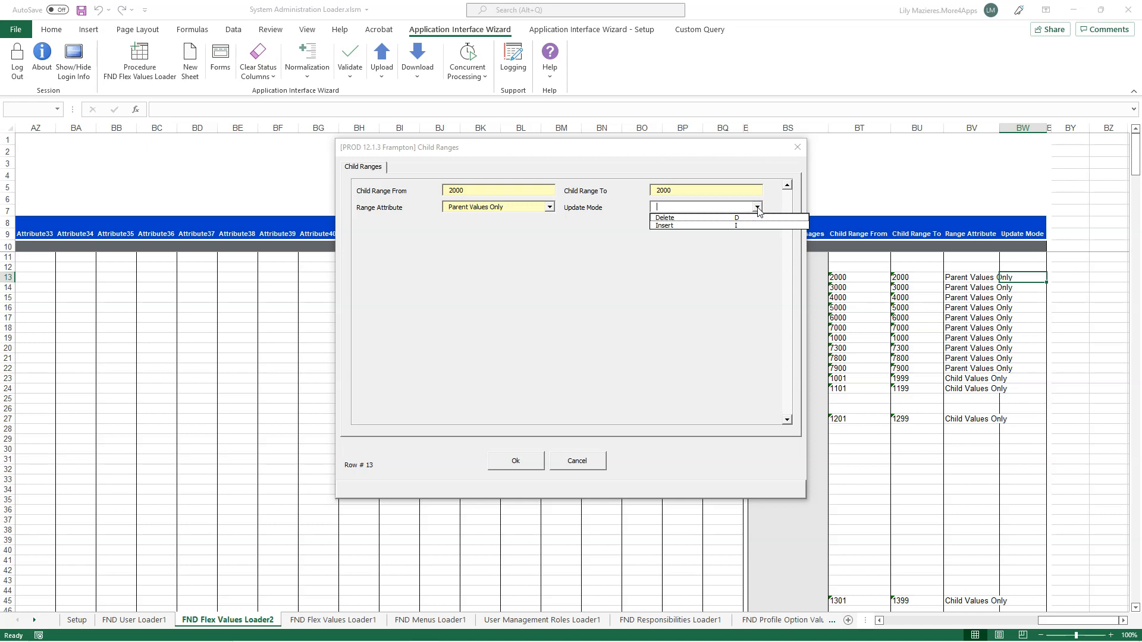
{"action": "left_click", "coordinate": [677, 218]}
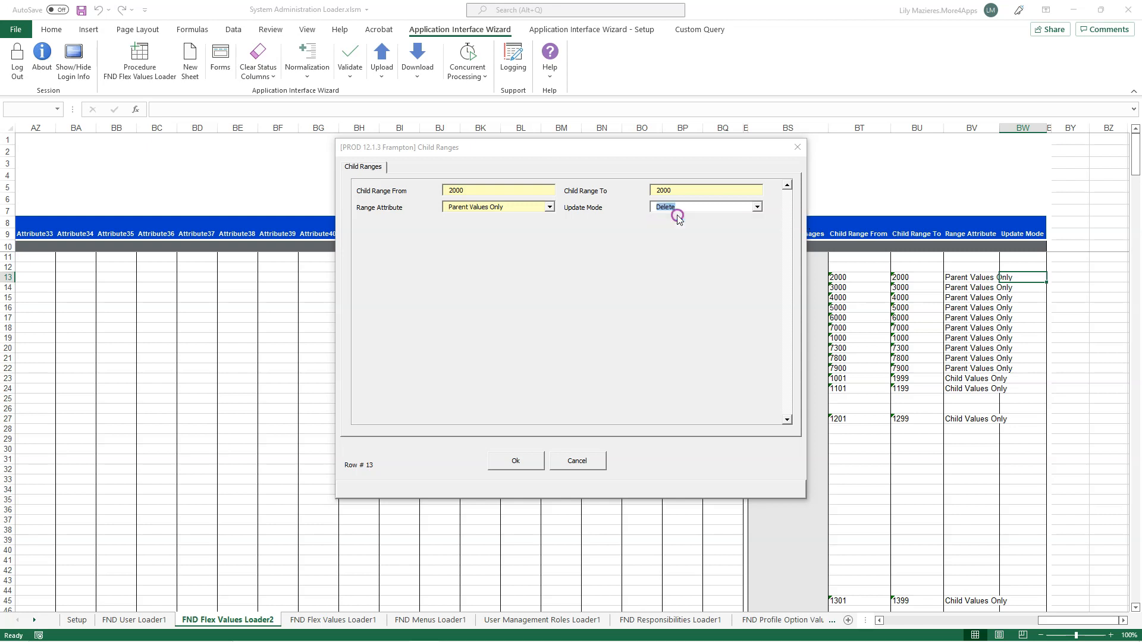
{"action": "left_click", "coordinate": [516, 462]}
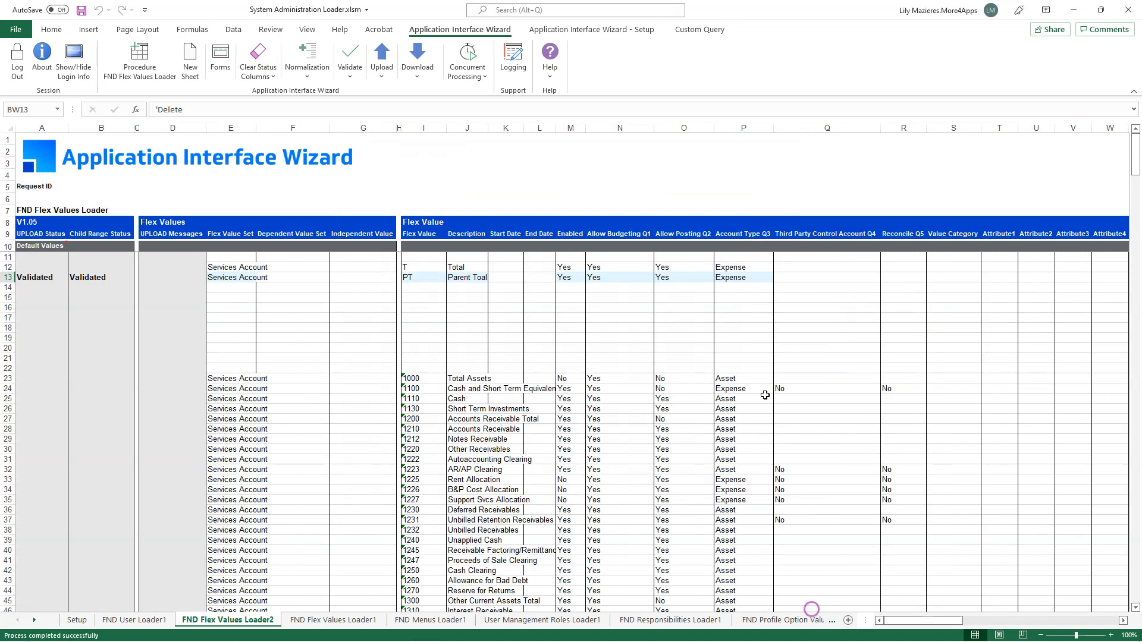
- Set Enabled to No for the flex value T in cell M12
{"action": "left_click", "coordinate": [566, 388]}
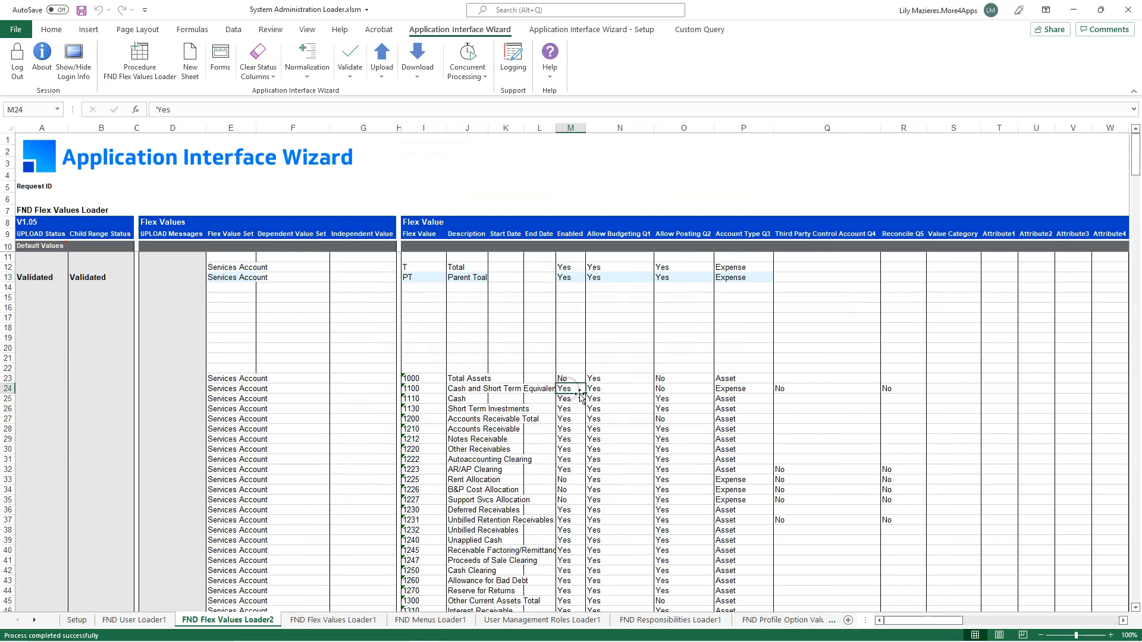
{"action": "left_click", "coordinate": [569, 267]}
{"action": "type", "text": "No"}
{"action": "key", "text": "Return"}
- Upload only the selected rows 12 and 13 and close the processing window
{"action": "left_click_drag", "start_coordinate": [571, 267], "coordinate": [571, 279]}
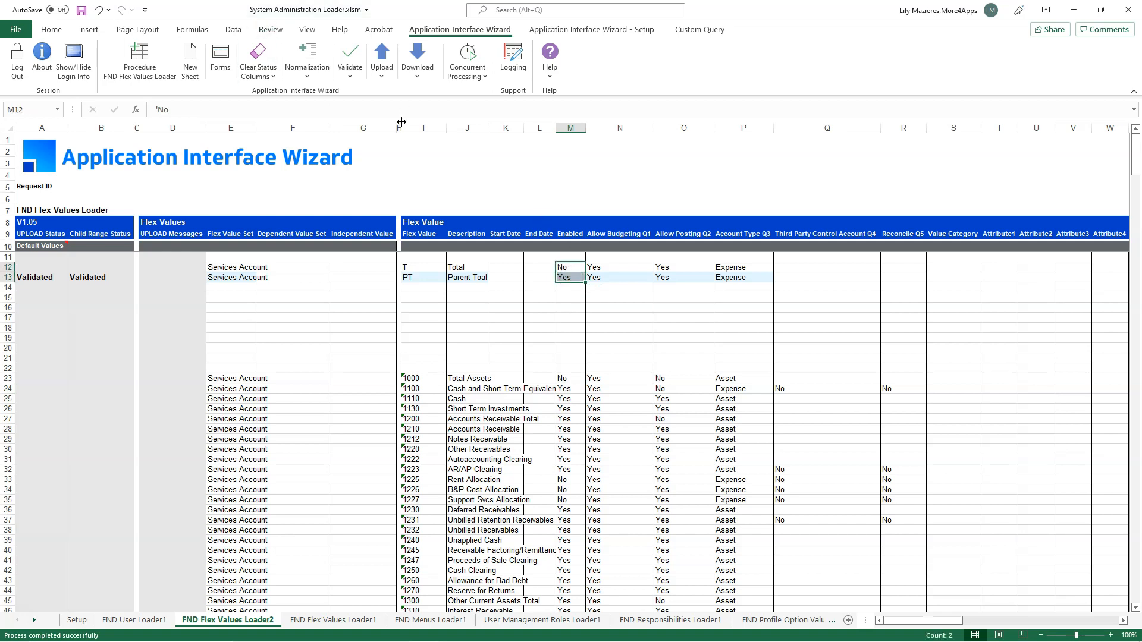
{"action": "left_click", "coordinate": [381, 67]}
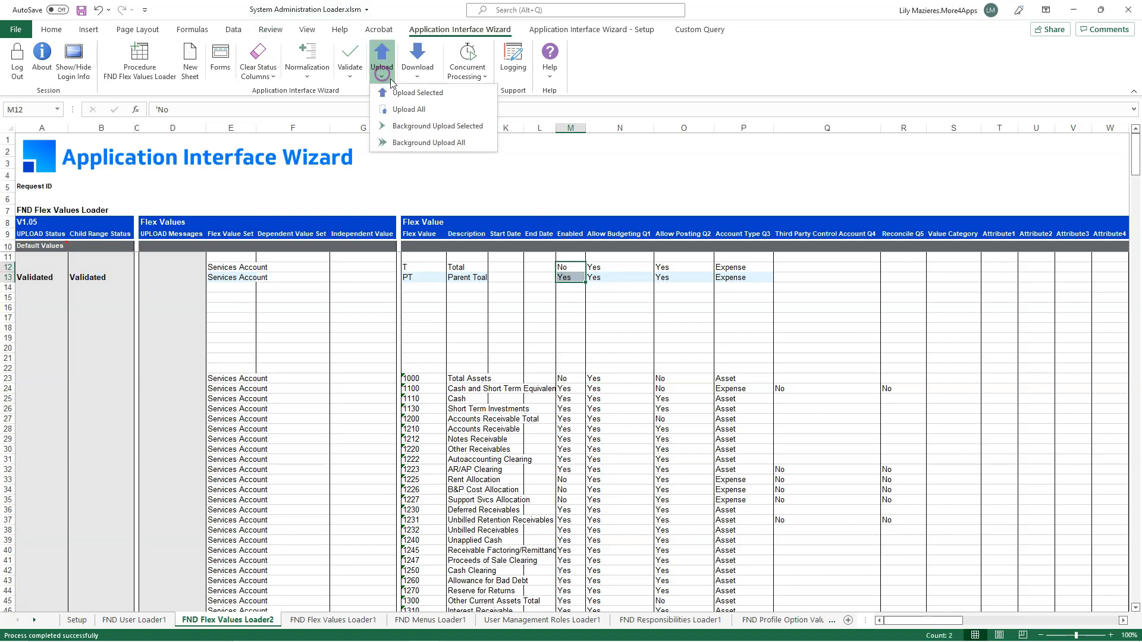
{"action": "left_click", "coordinate": [435, 94]}
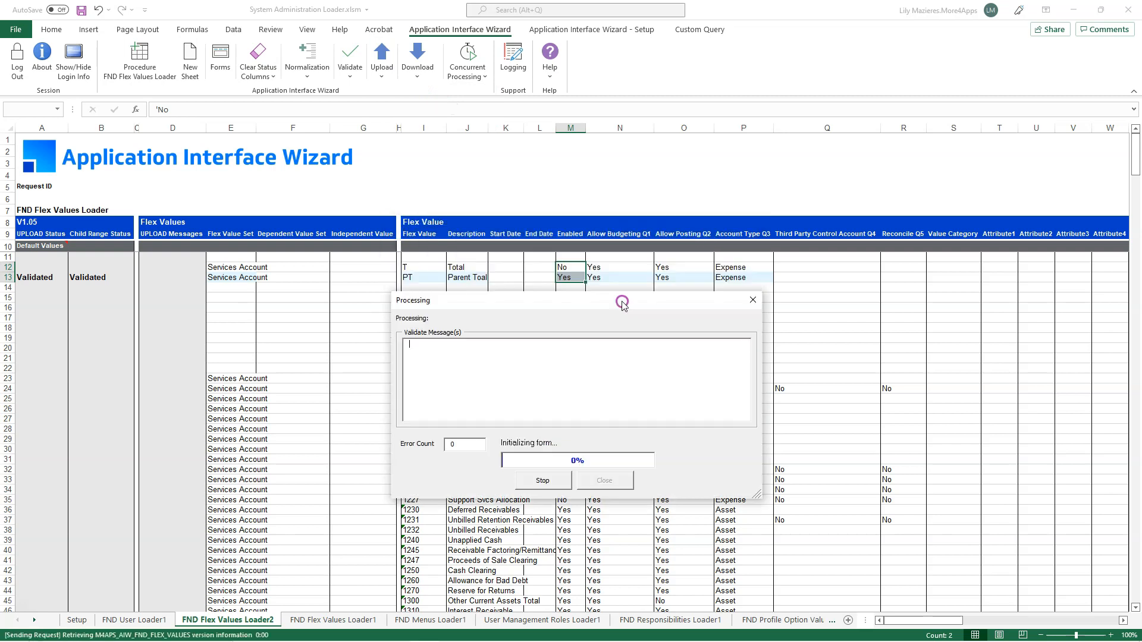
{"action": "left_click", "coordinate": [615, 481]}
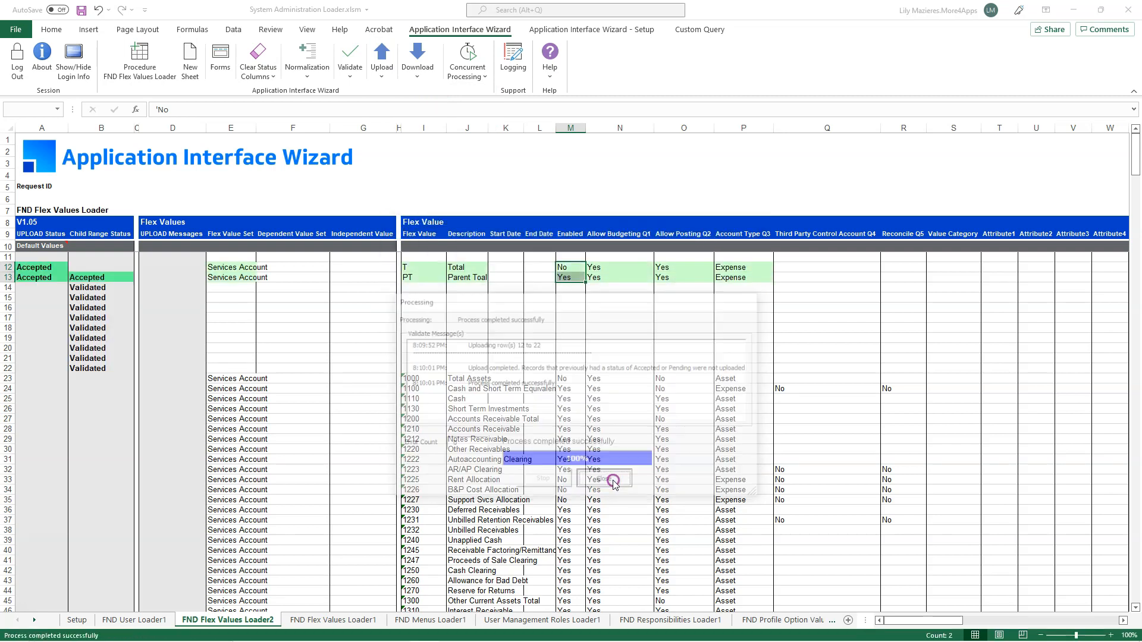
- Review the upload status and child range status columns for the uploaded rows
{"action": "left_click", "coordinate": [107, 278]}
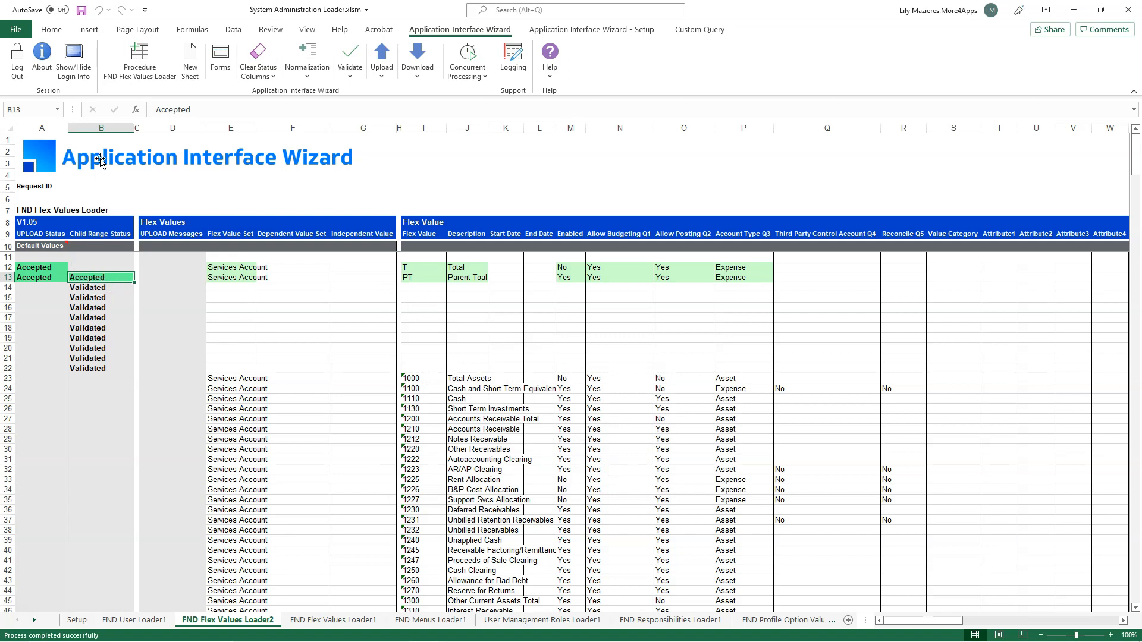
{"action": "left_click_drag", "start_coordinate": [107, 128], "coordinate": [41, 123]}
{"action": "left_click", "coordinate": [98, 278]}
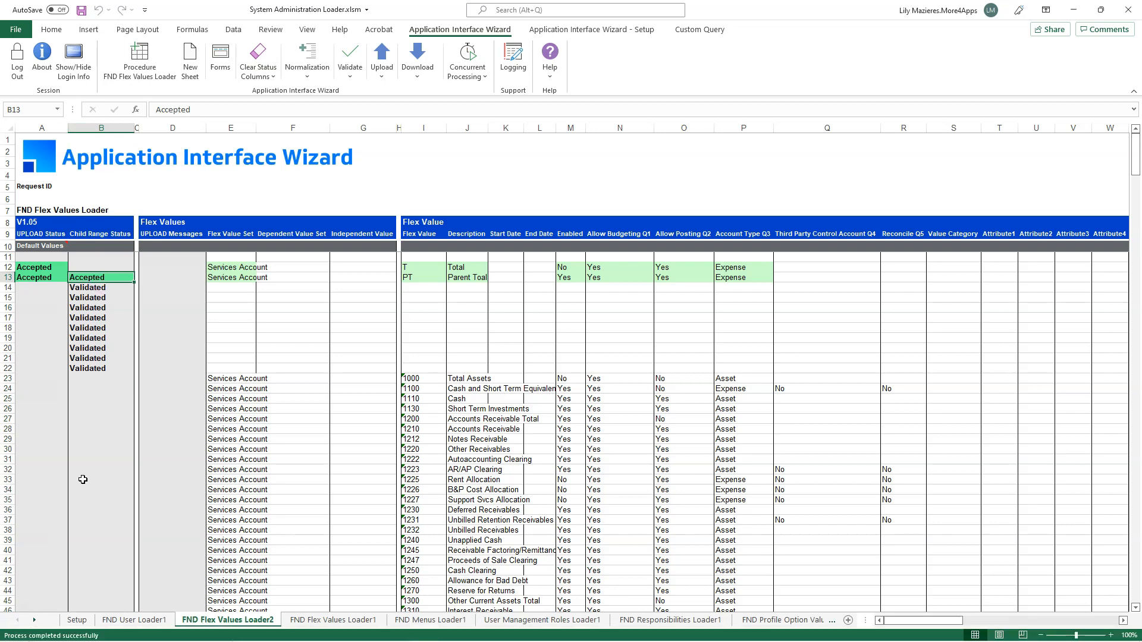